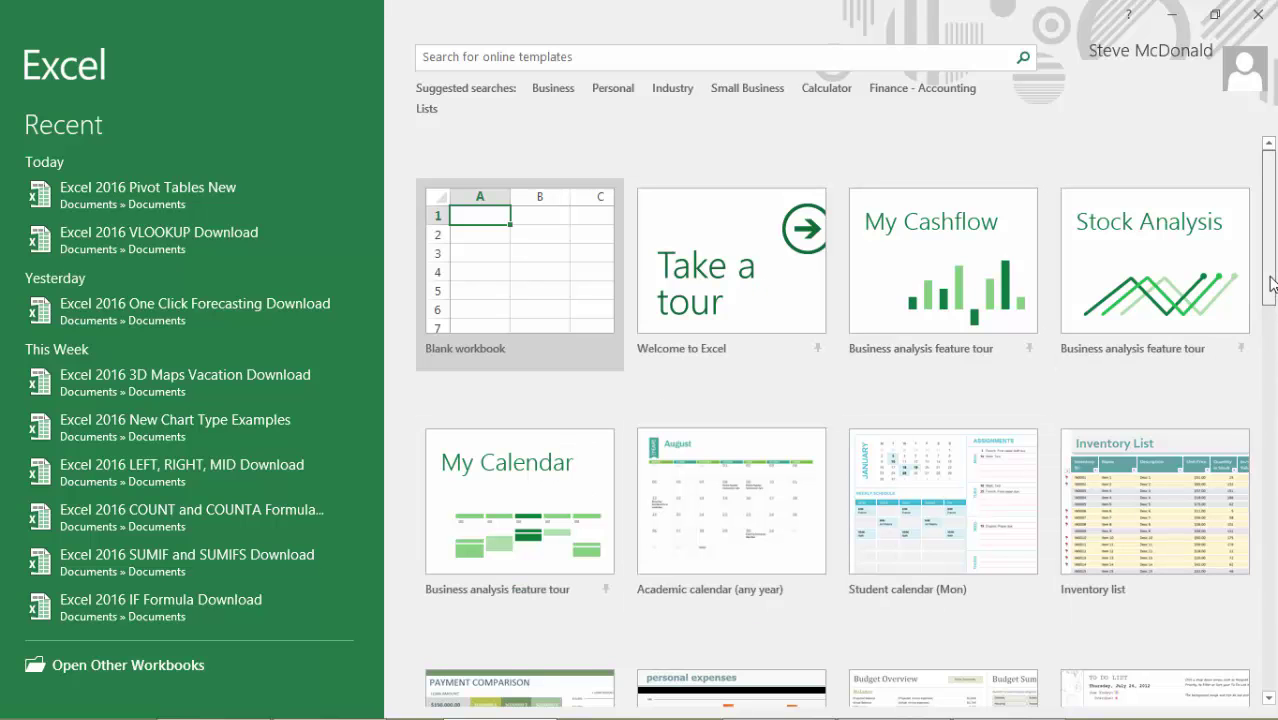
Search the online templates for 'Business', then go back to the Excel start screen.
mouse_move(1268, 288)
left_mouse_down()
mouse_move(1272, 416)
mouse_move(1270, 287)
left_mouse_up()
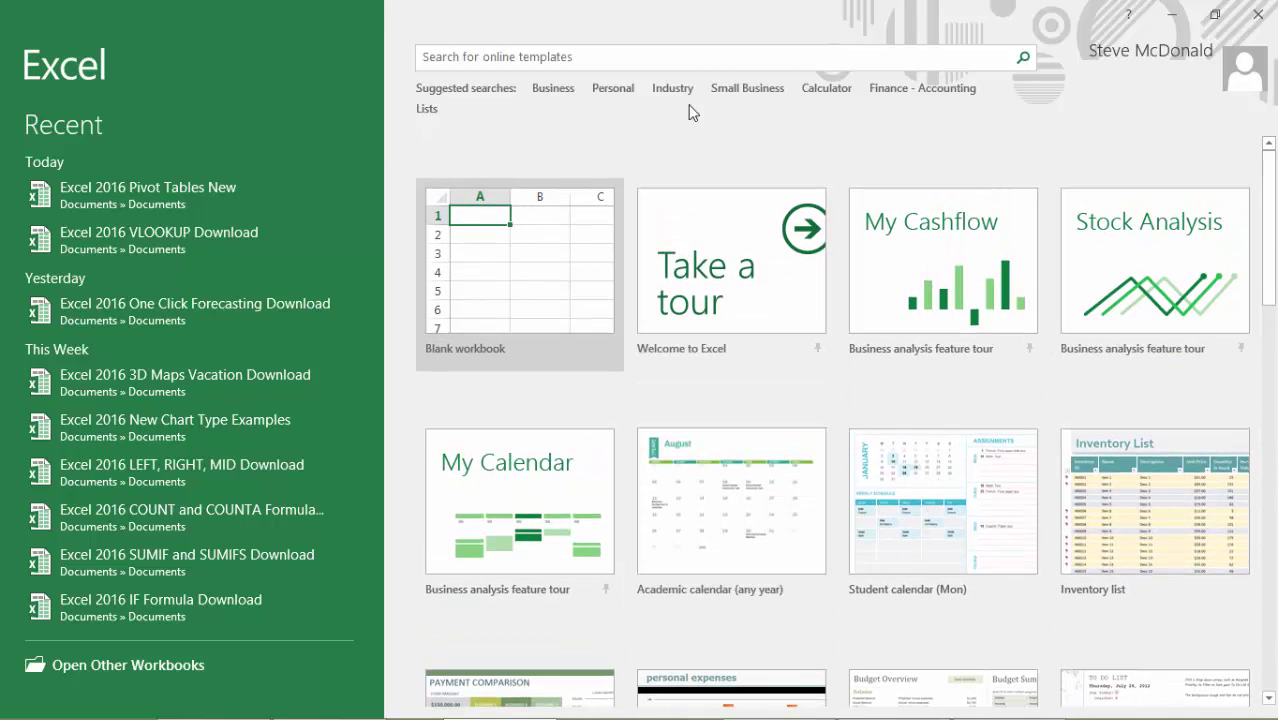
left_click(583, 58)
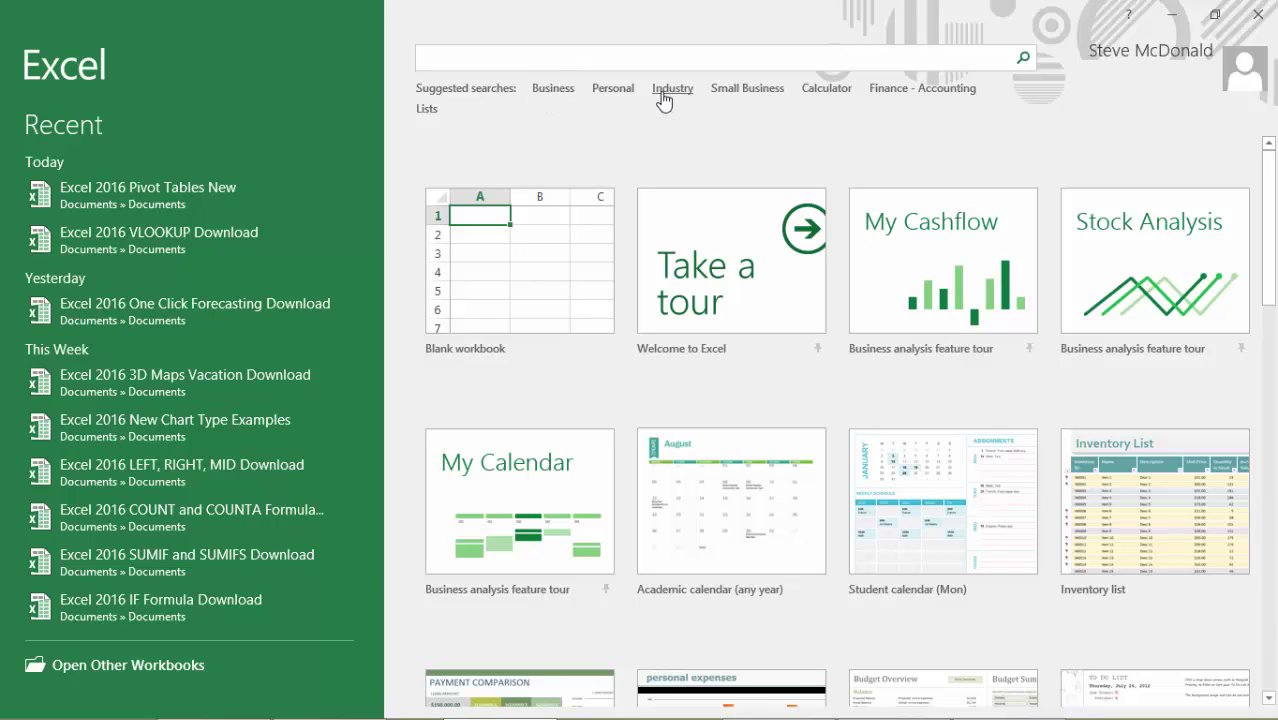
left_click(553, 90)
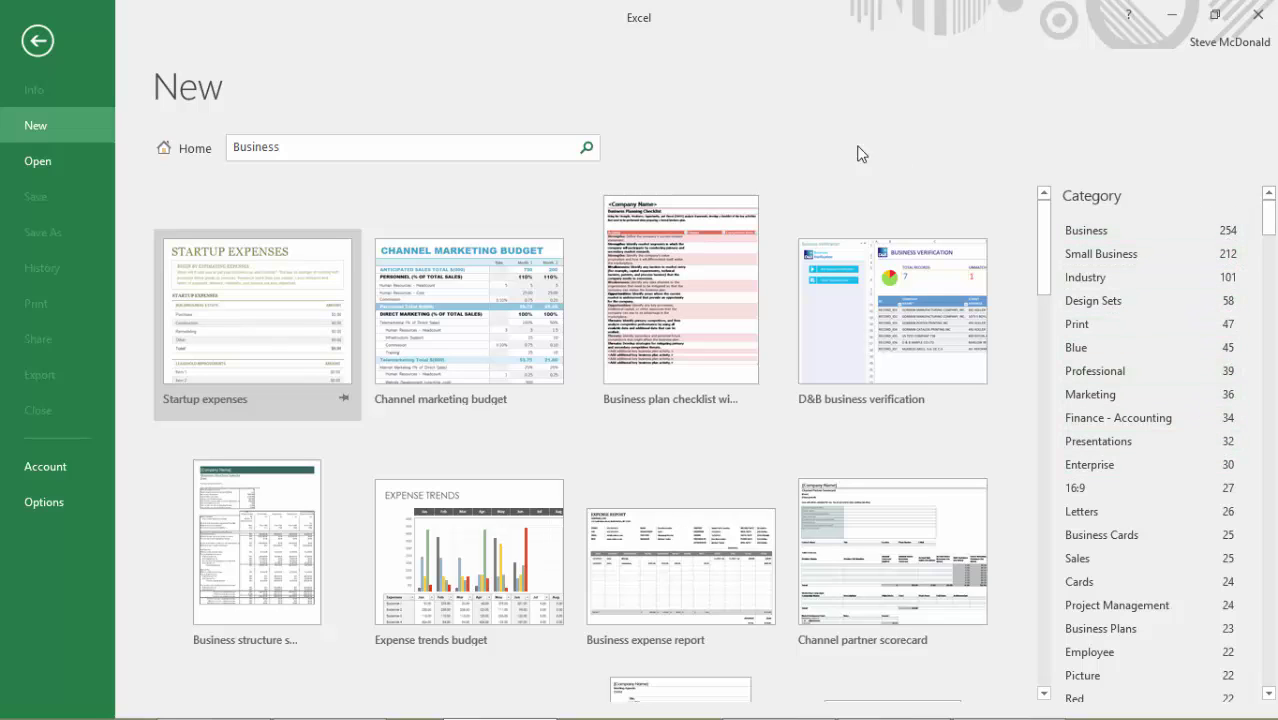
left_click(38, 42)
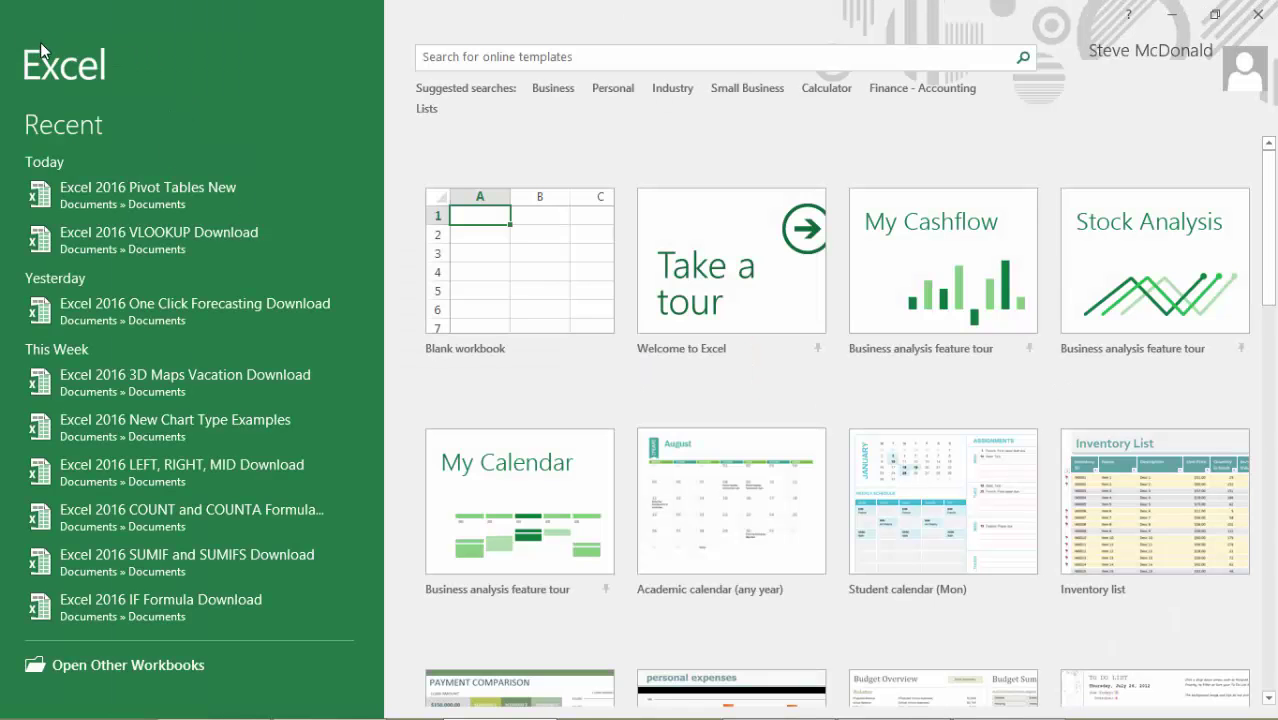
Create a blank Book1 workbook and browse its Backstage Info, New and Open pages.
left_click(509, 260)
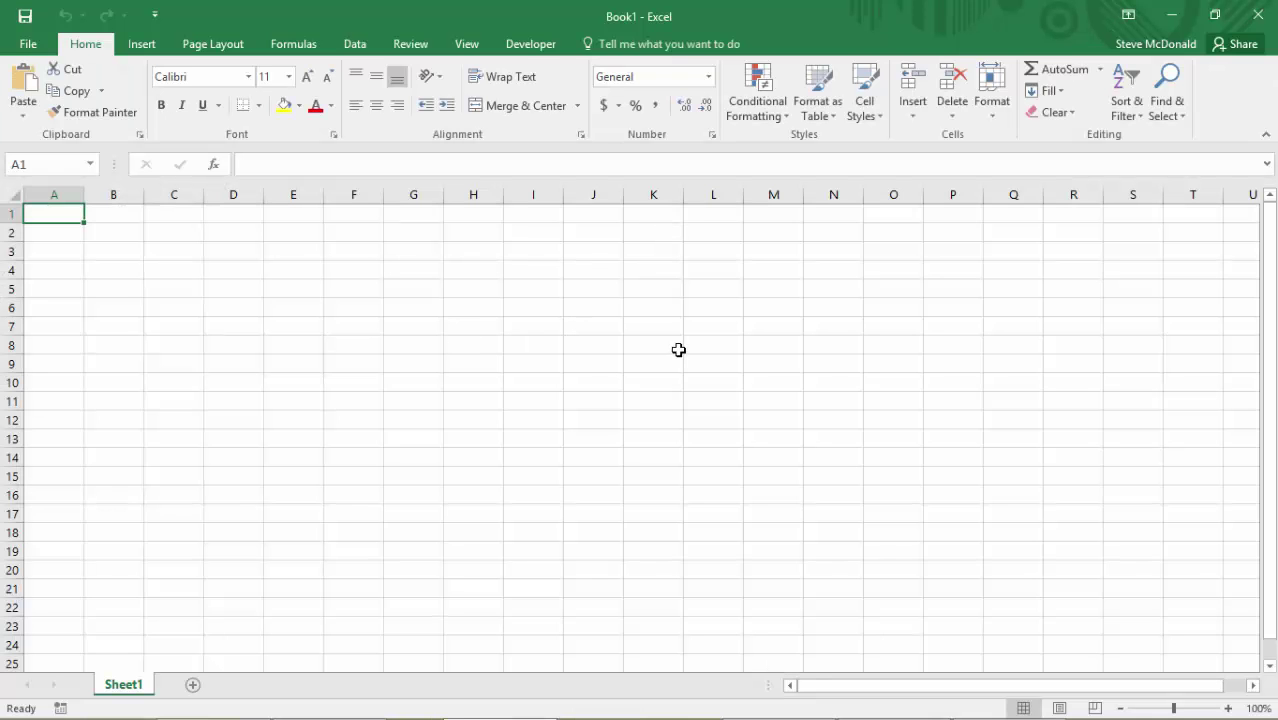
left_click(28, 46)
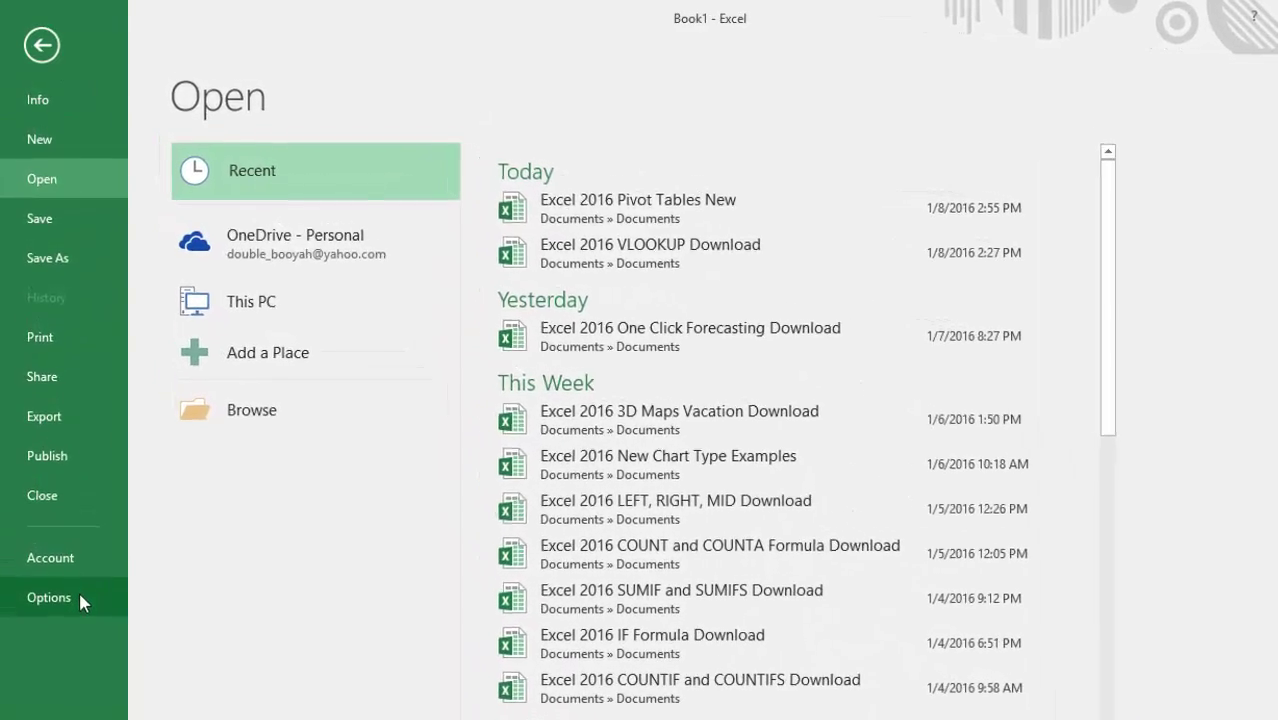
left_click(51, 105)
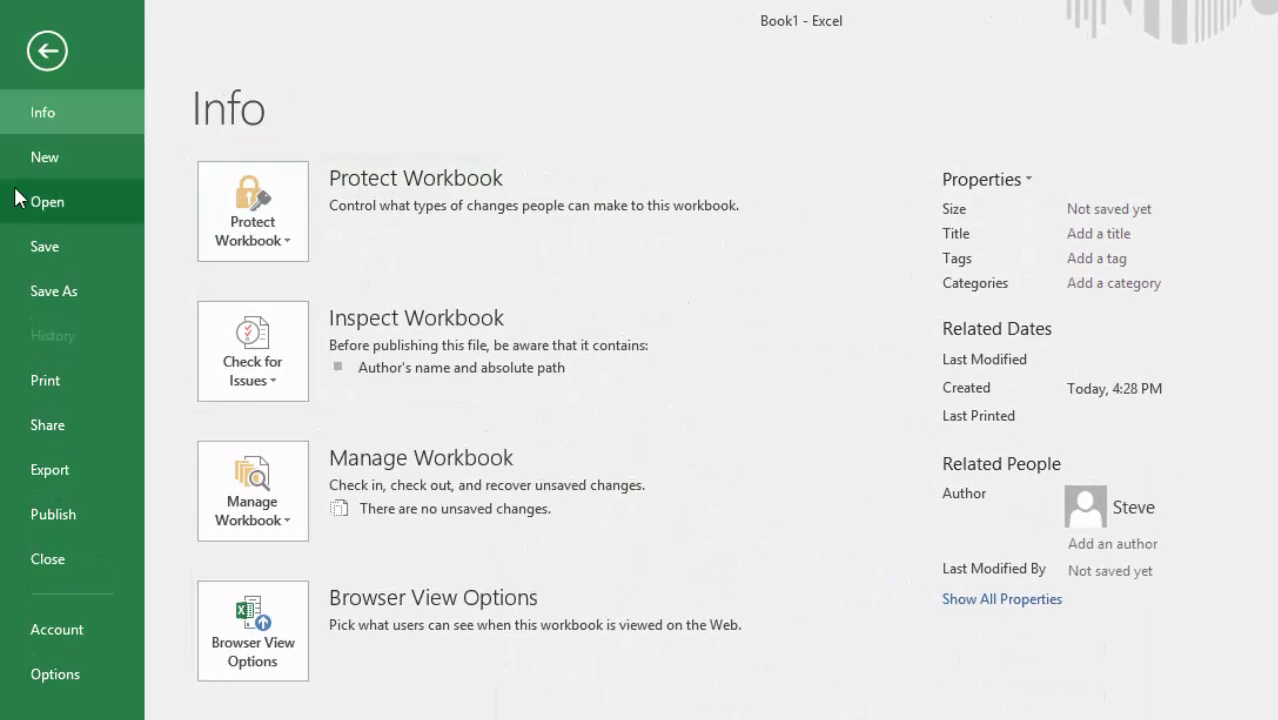
left_click(48, 157)
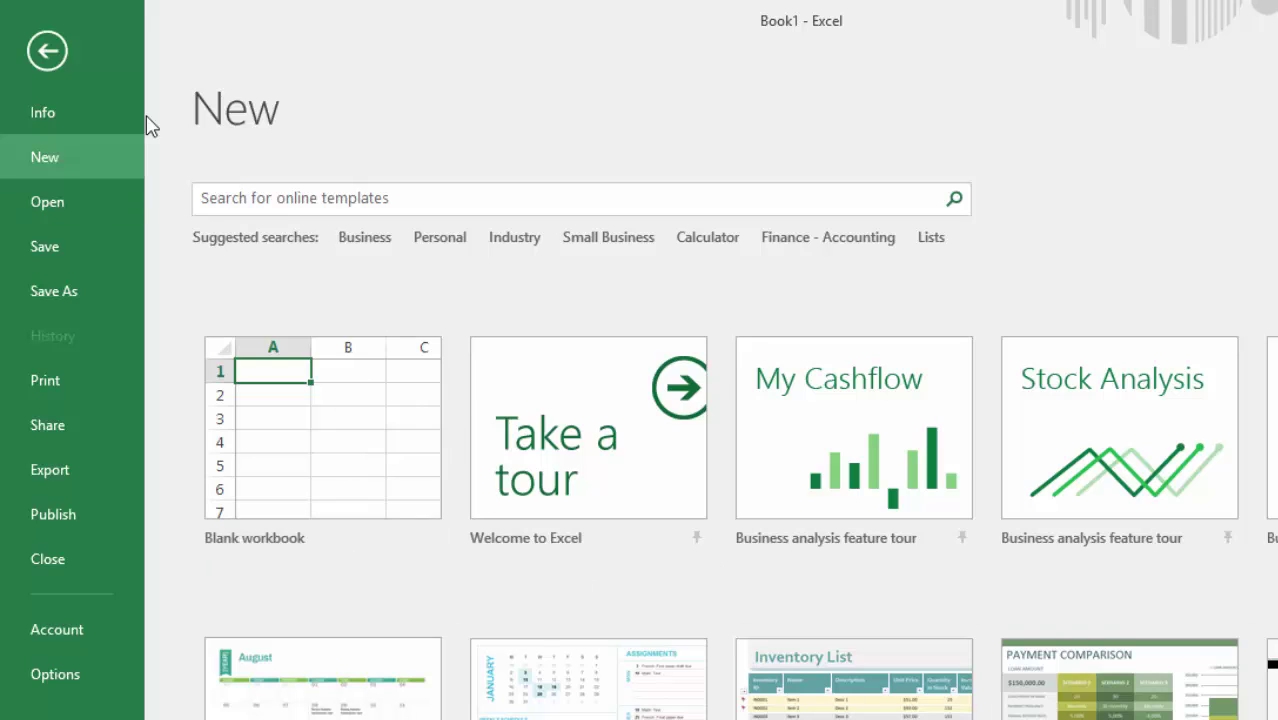
left_click(61, 202)
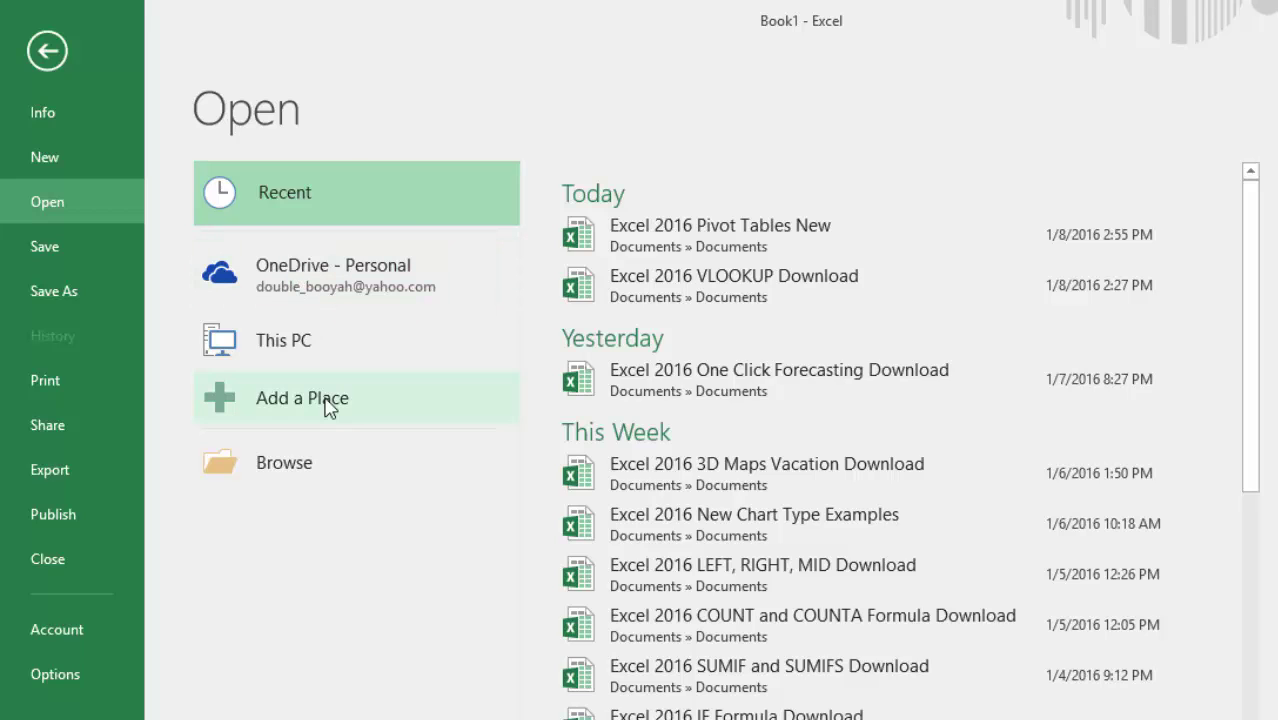
Look through the Backstage Save As, Print, Share, Export, Publish and Account pages.
left_click(48, 253)
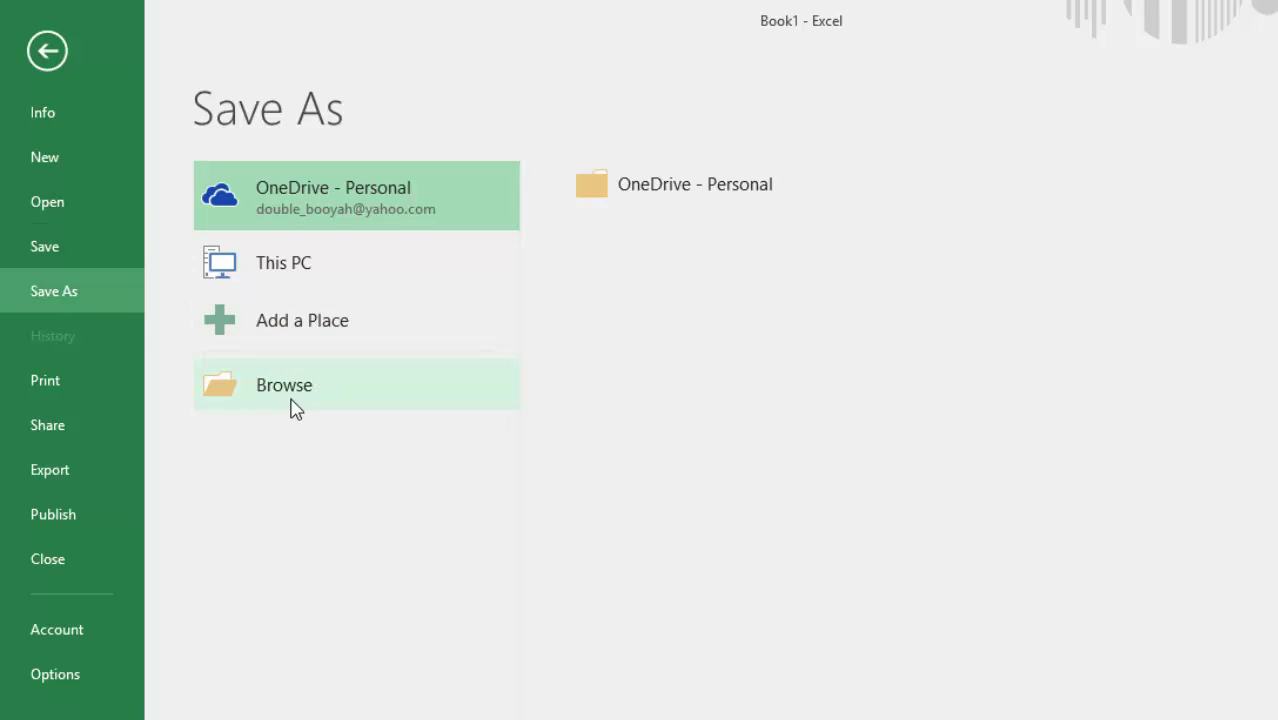
left_click(51, 381)
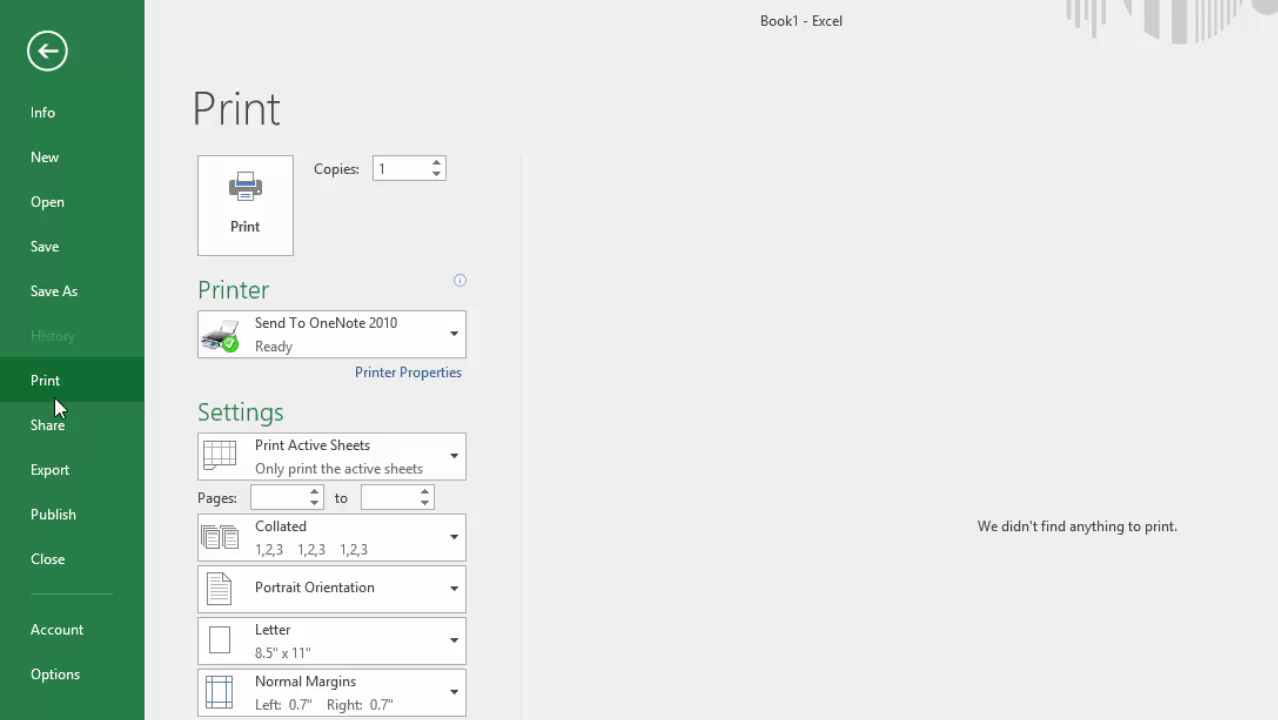
left_click(60, 426)
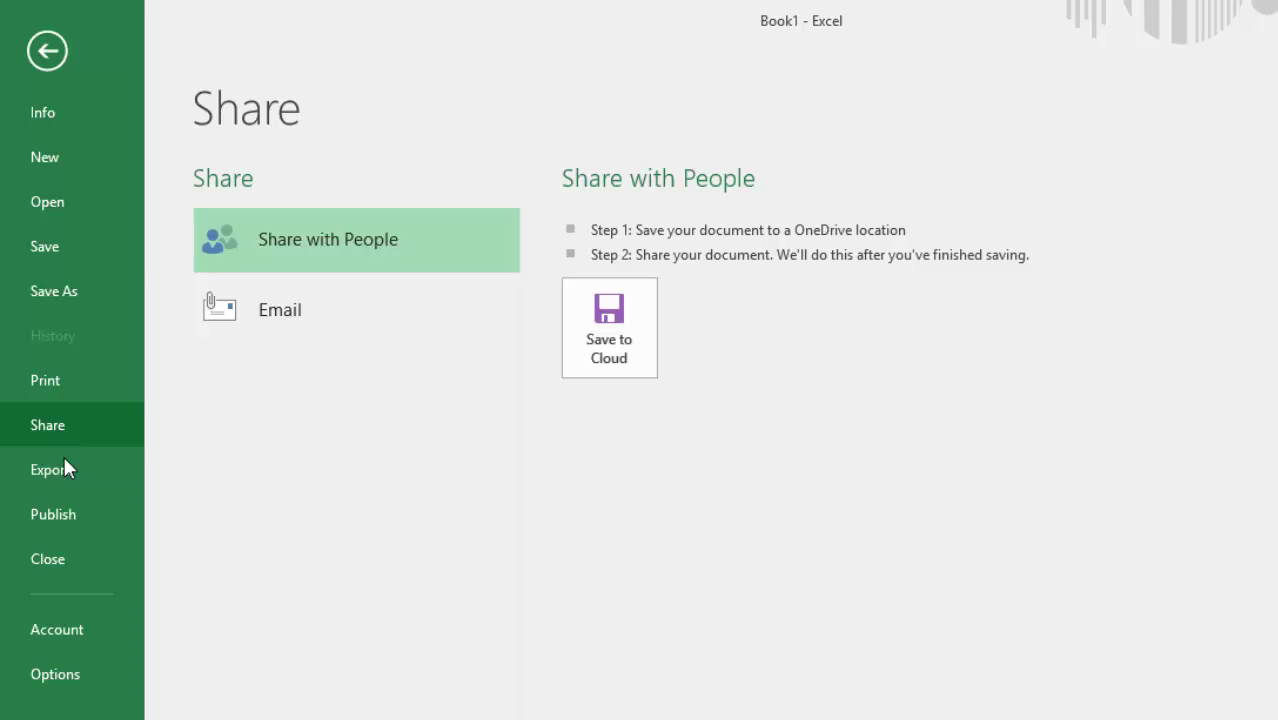
left_click(63, 467)
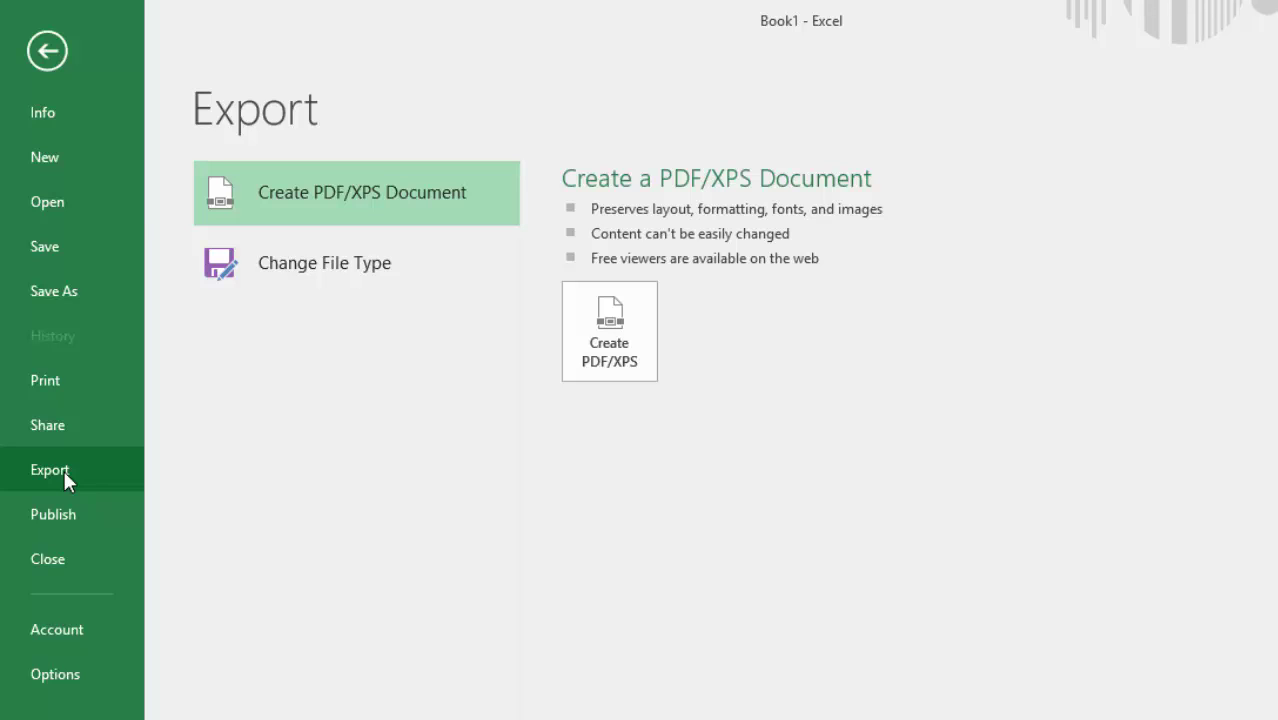
left_click(65, 512)
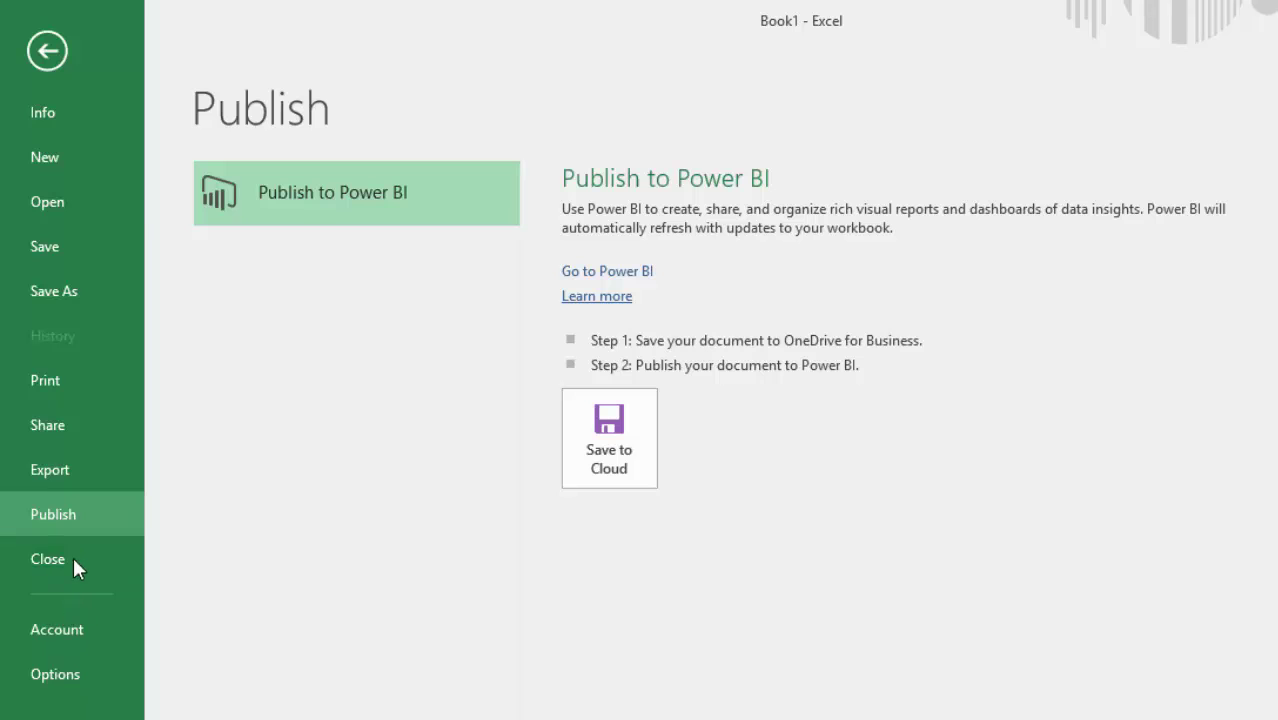
left_click(68, 632)
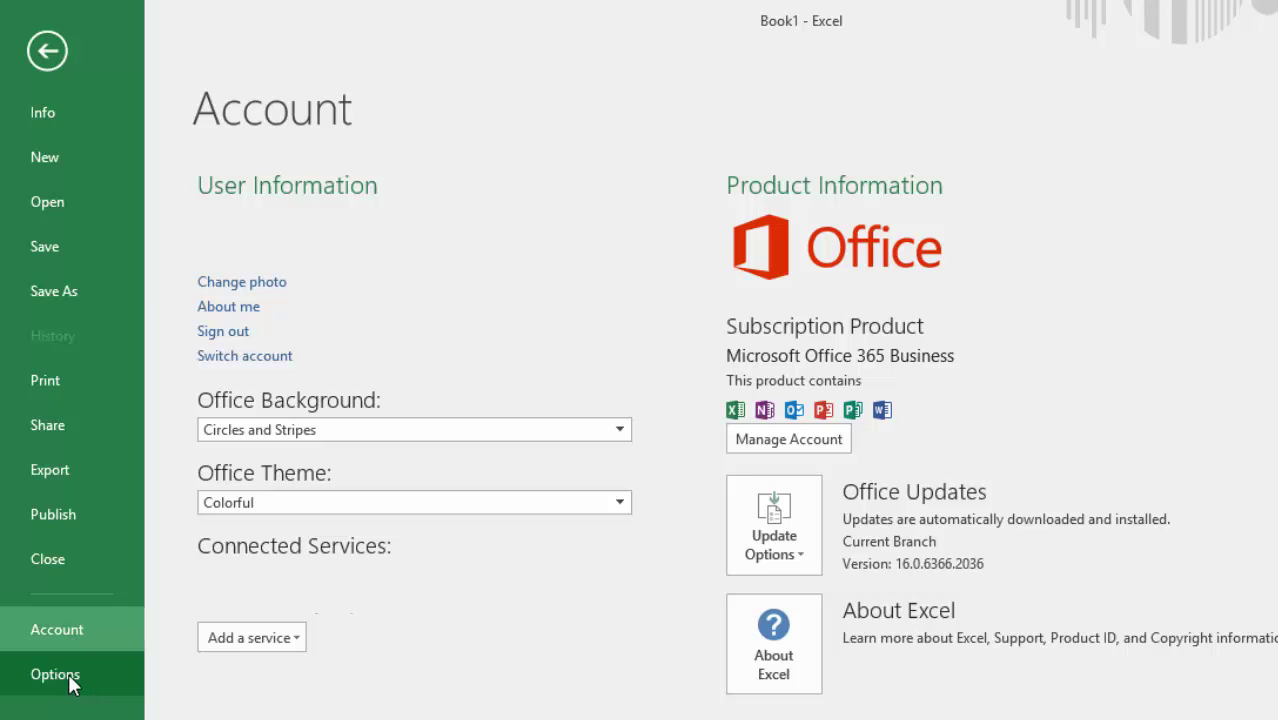
Open Excel Options, close it, then reopen it from File on the General page.
left_click(72, 679)
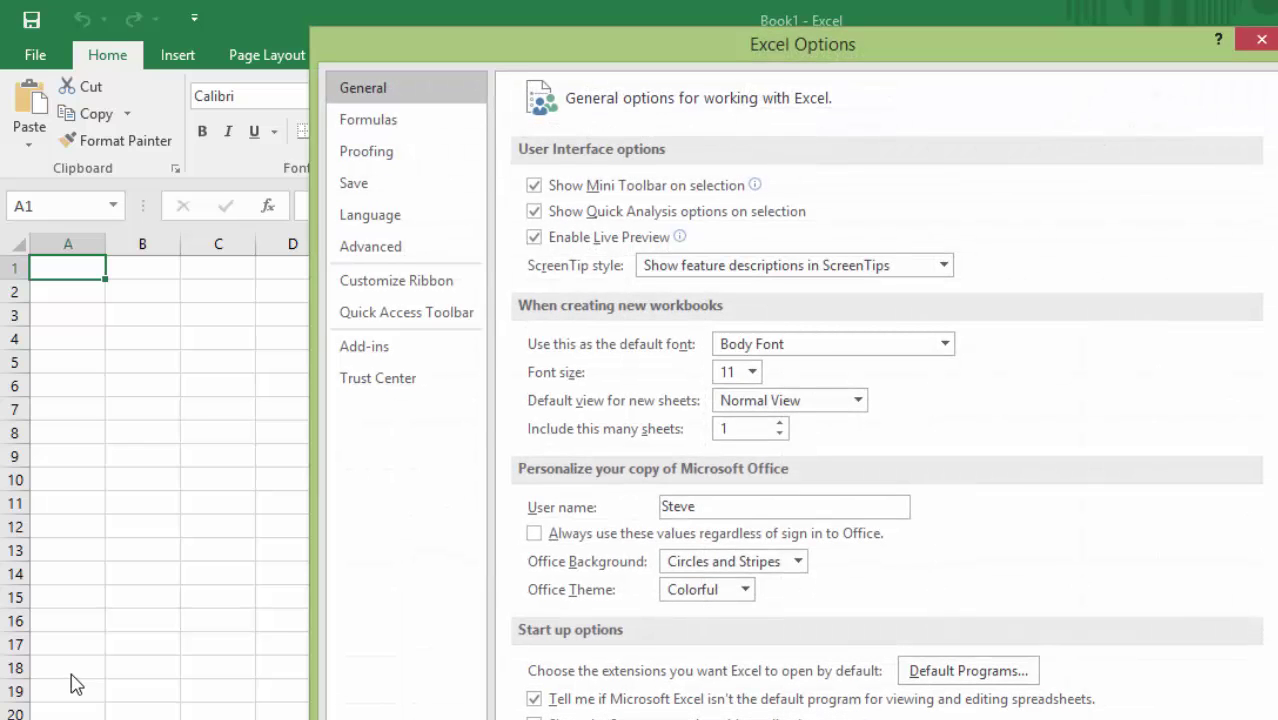
left_click(1263, 42)
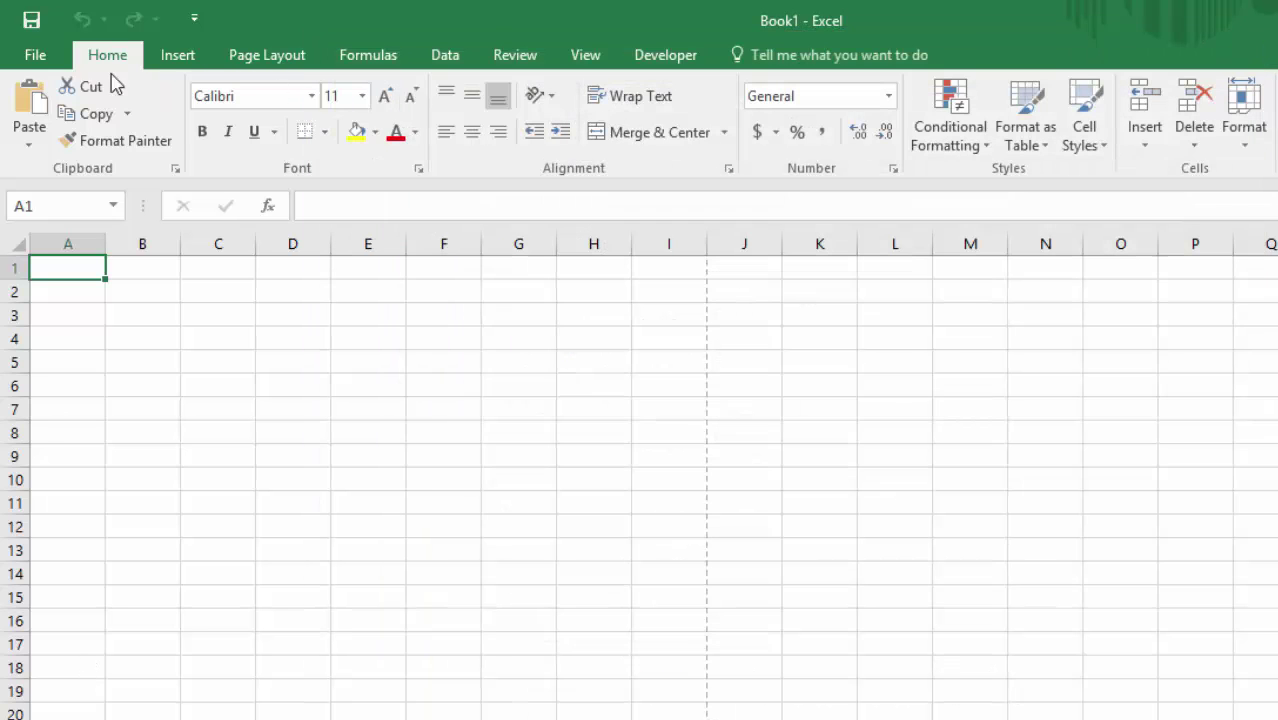
left_click(30, 57)
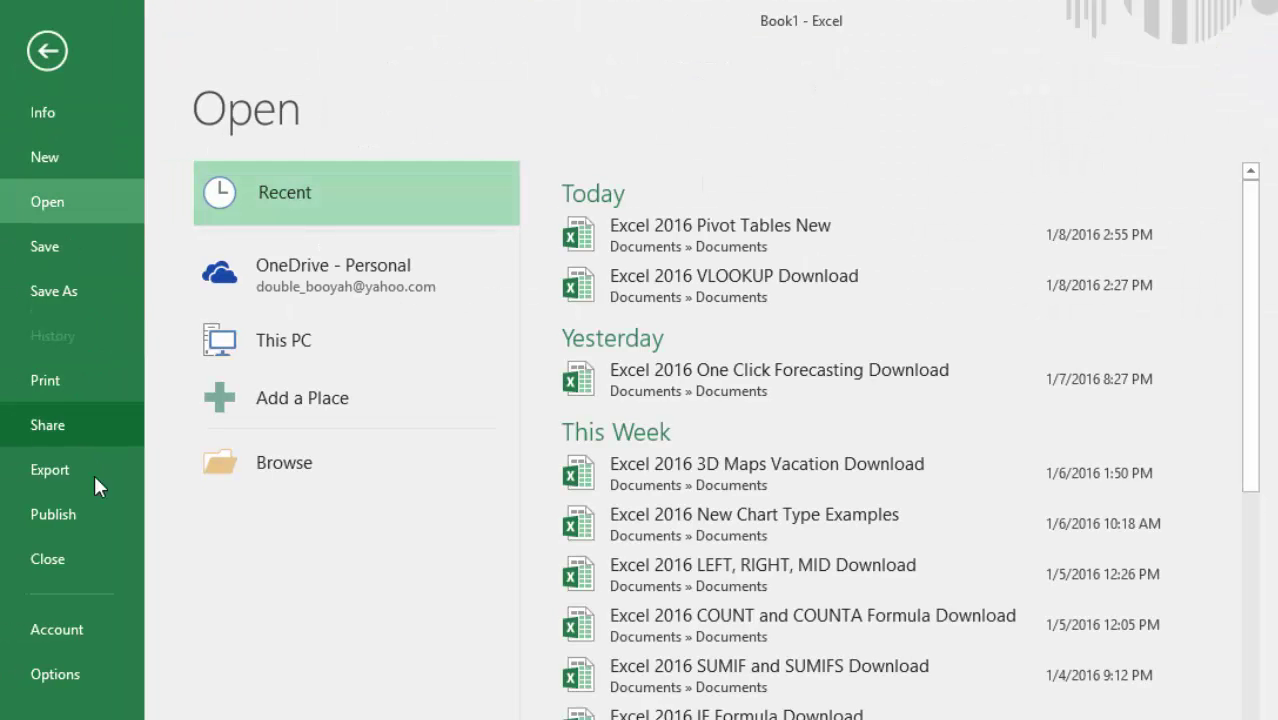
left_click(63, 674)
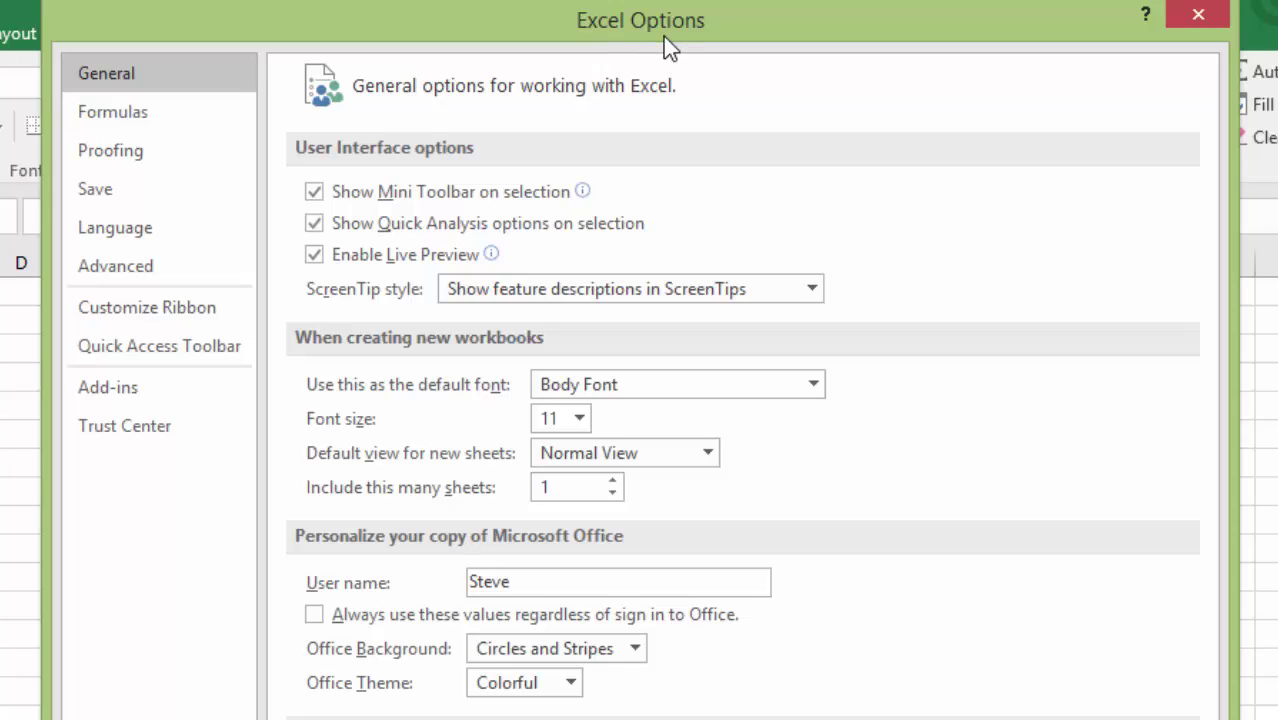
Review the Formulas, Proofing, Save, Language and Advanced pages, ending on Customize Ribbon.
left_click(133, 116)
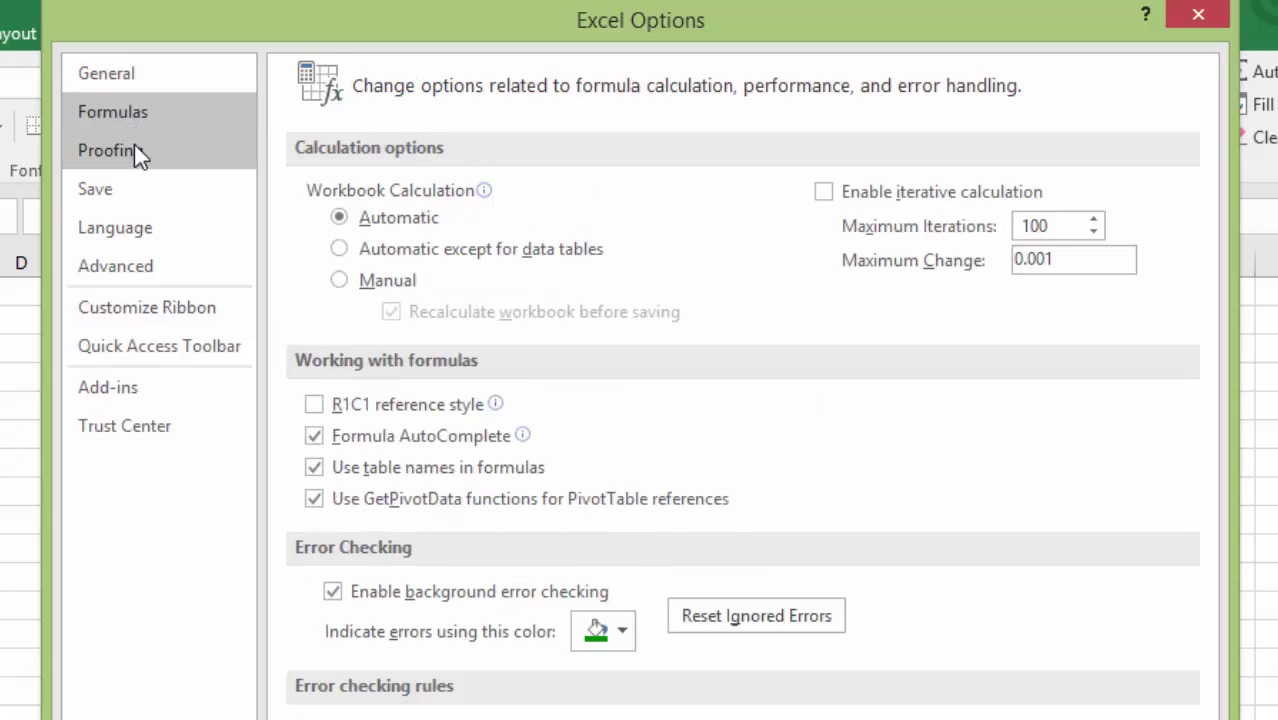
left_click(133, 147)
left_click(117, 191)
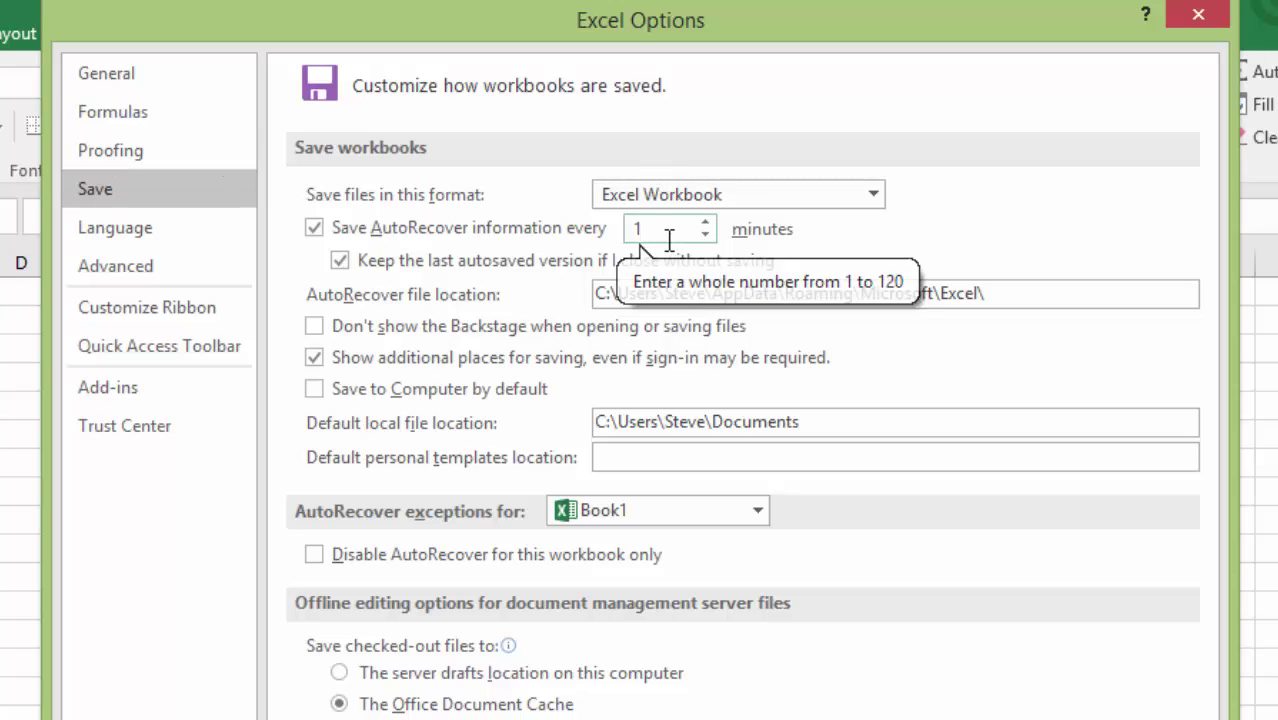
left_click(143, 240)
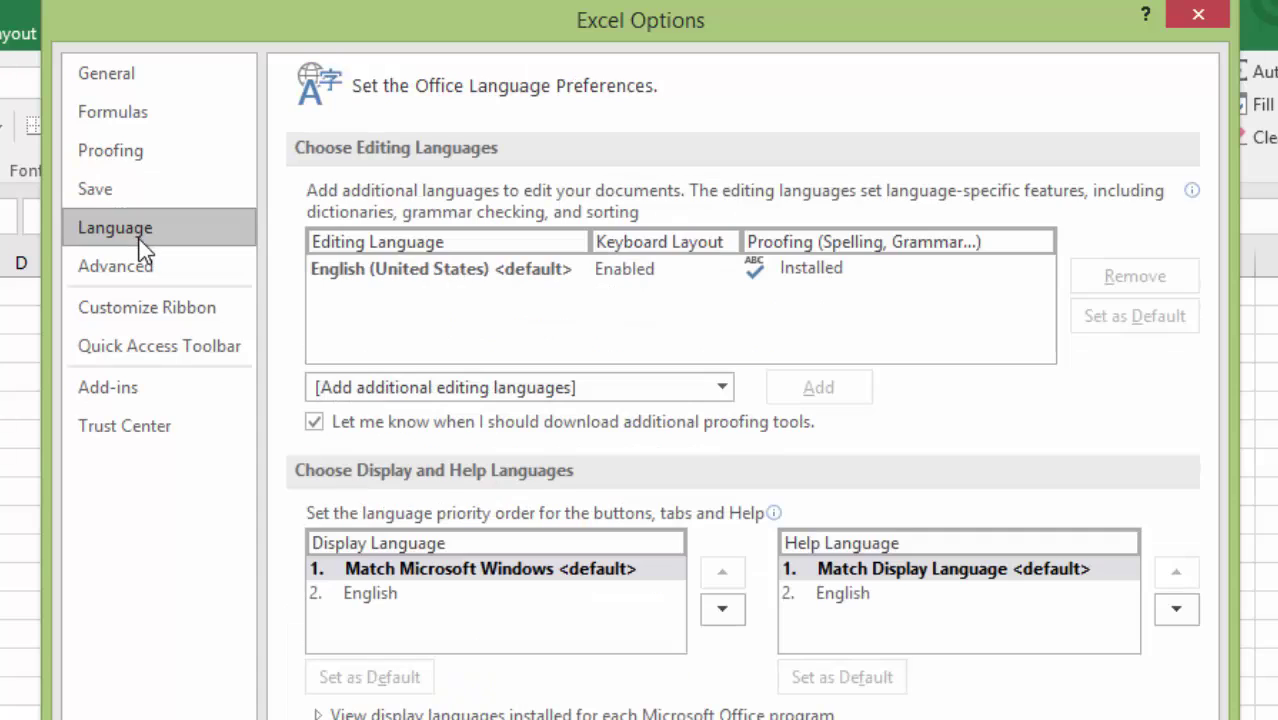
left_click(140, 278)
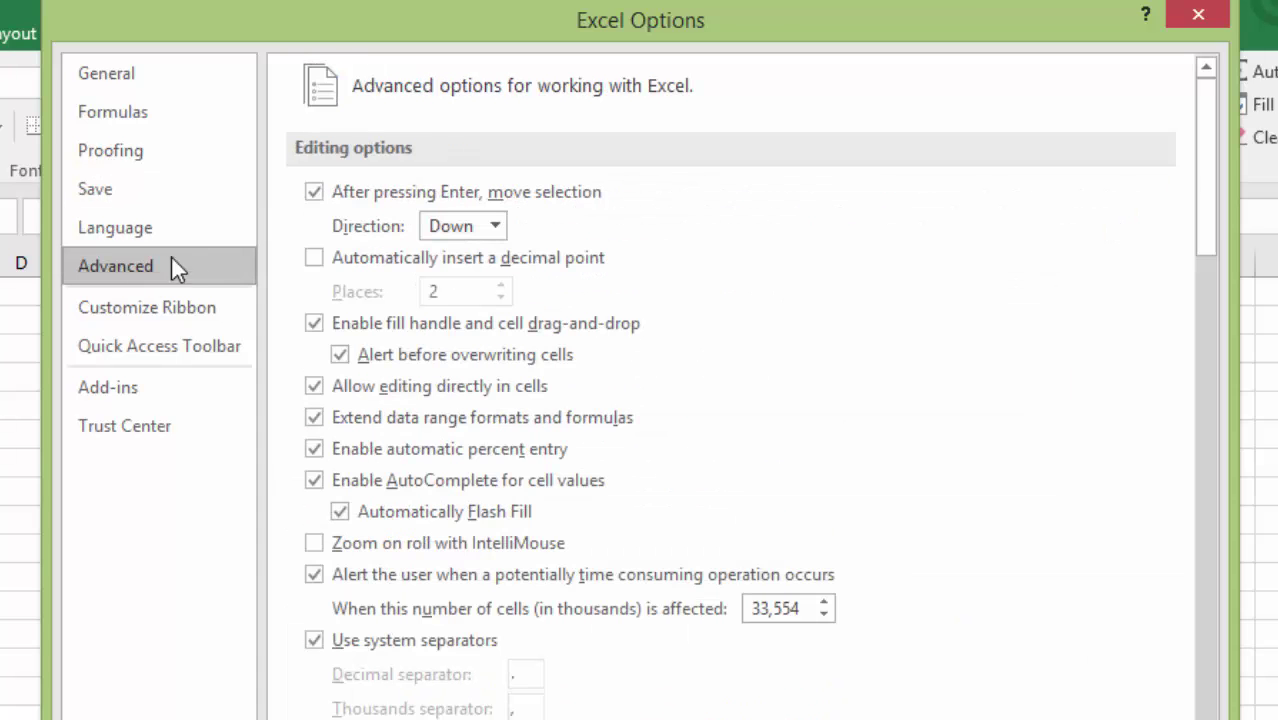
left_click(140, 318)
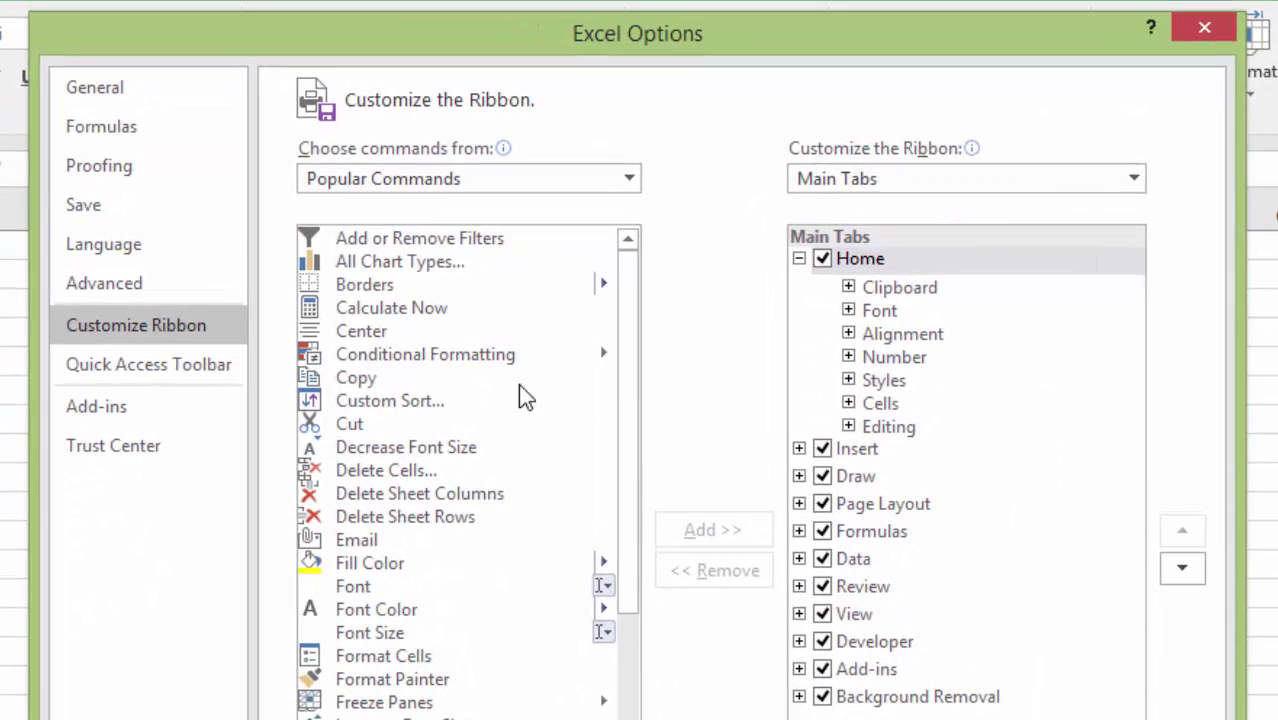
Select Copy in Popular Commands, view Quick Access Toolbar, Add-ins and Trust Center, then close Options.
left_click(518, 384)
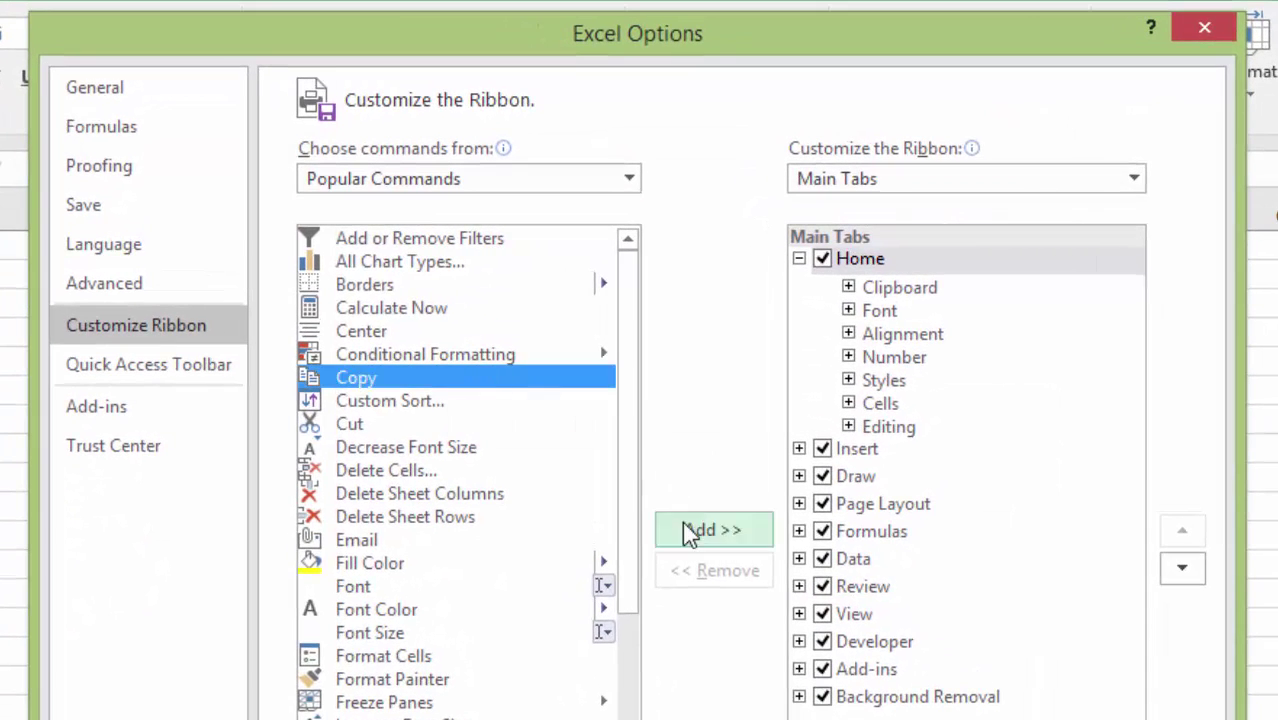
left_click(115, 366)
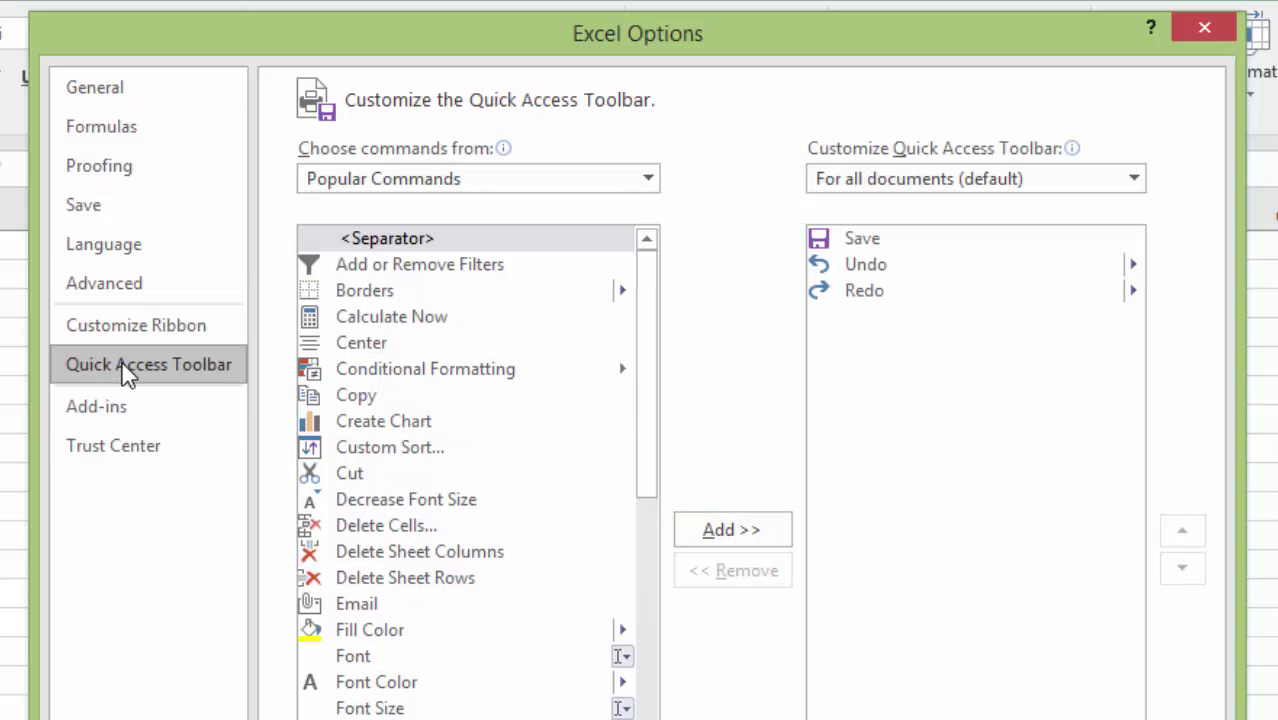
left_click(128, 408)
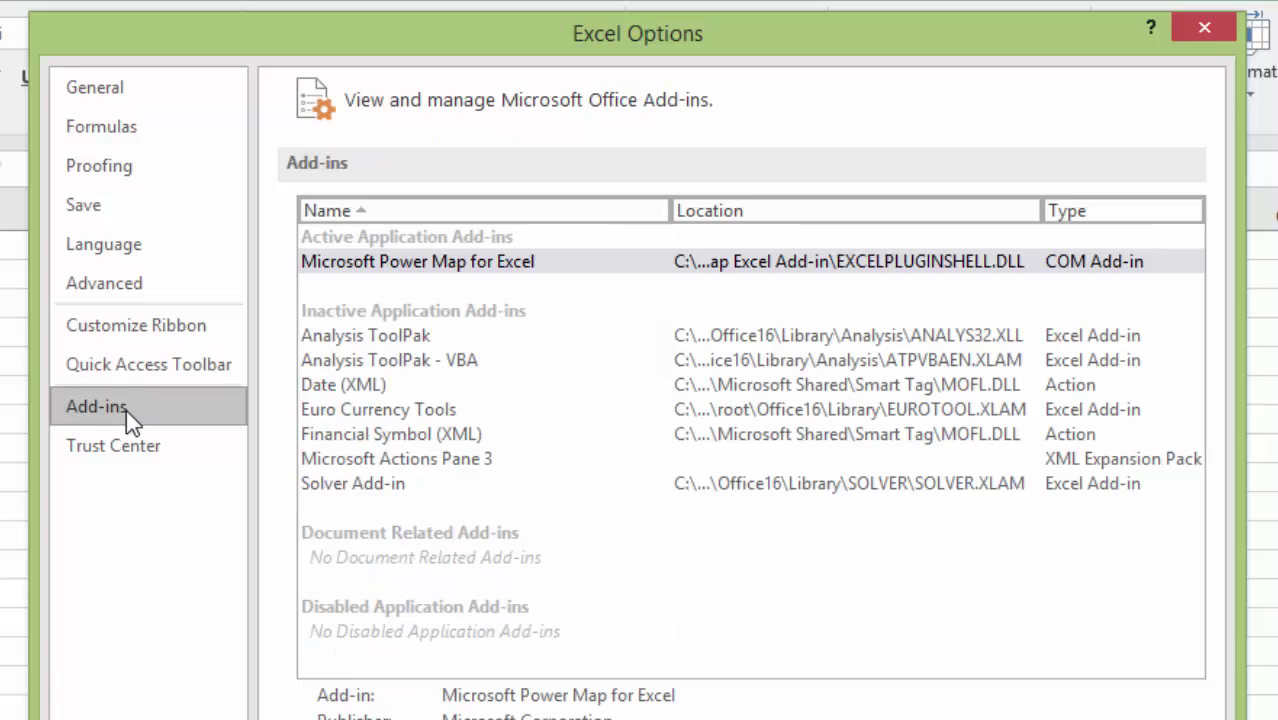
left_click(137, 450)
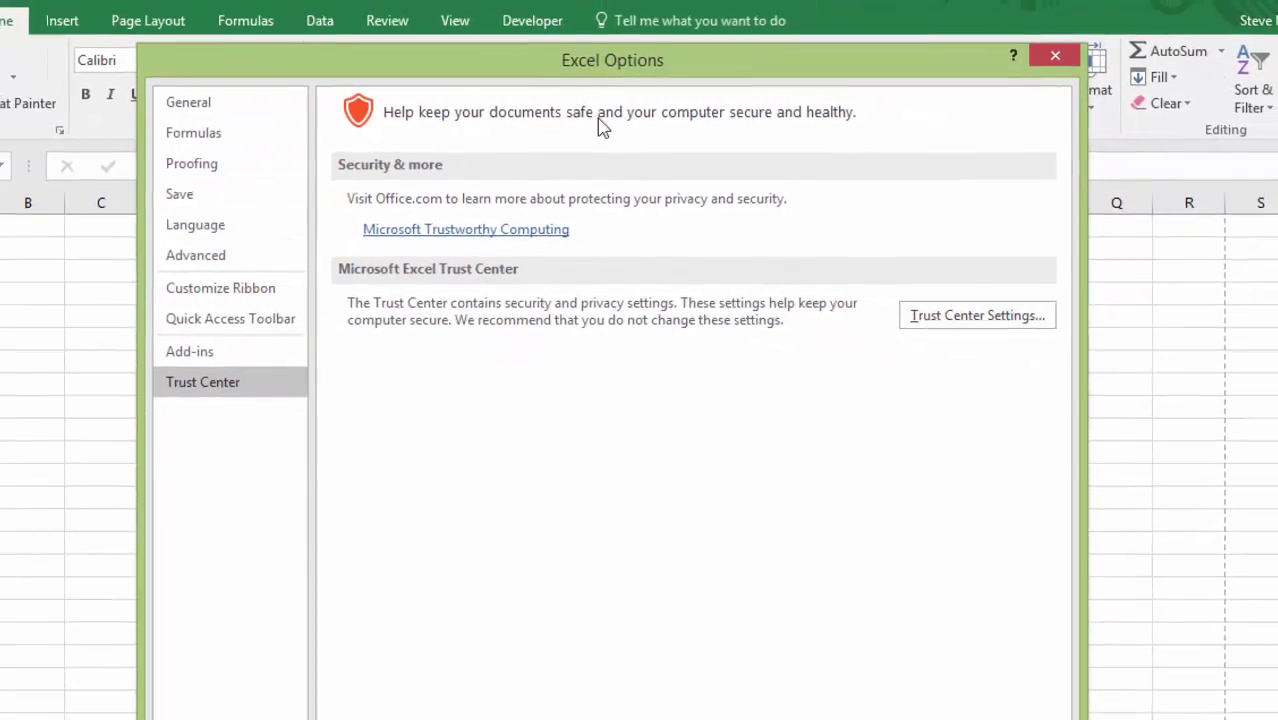
left_click(1052, 55)
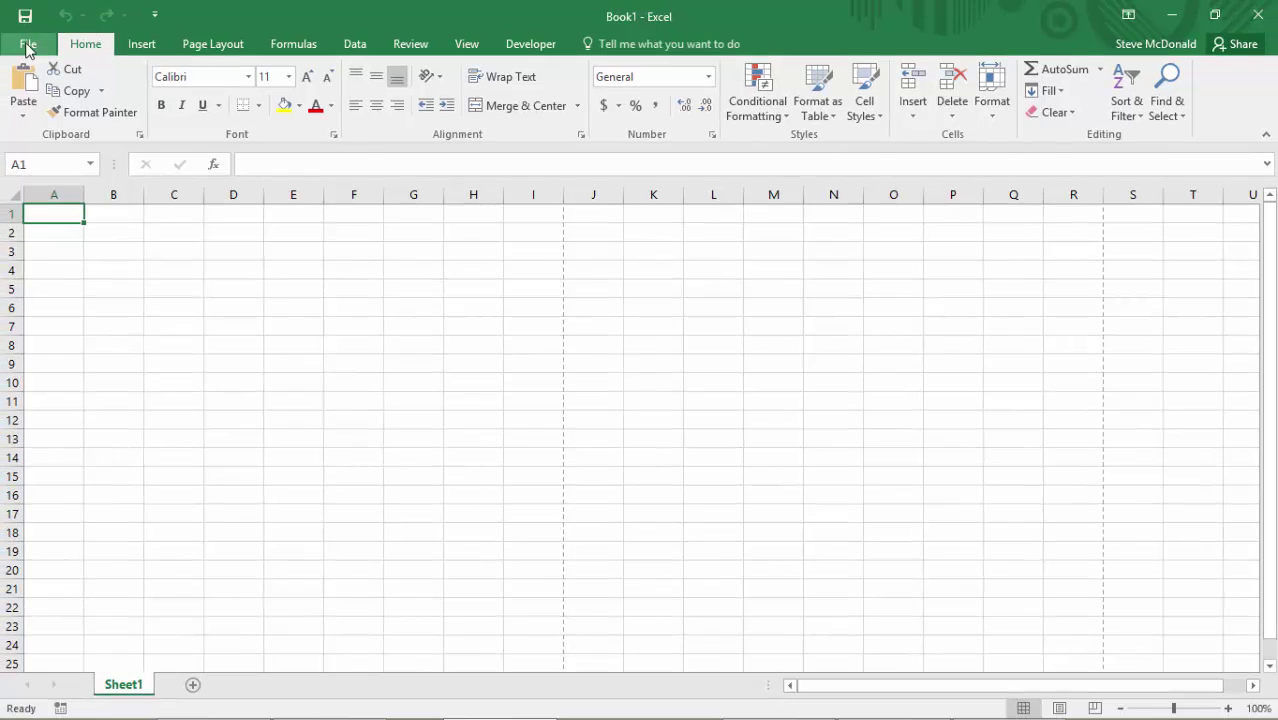
left_click(25, 45)
left_click(46, 540)
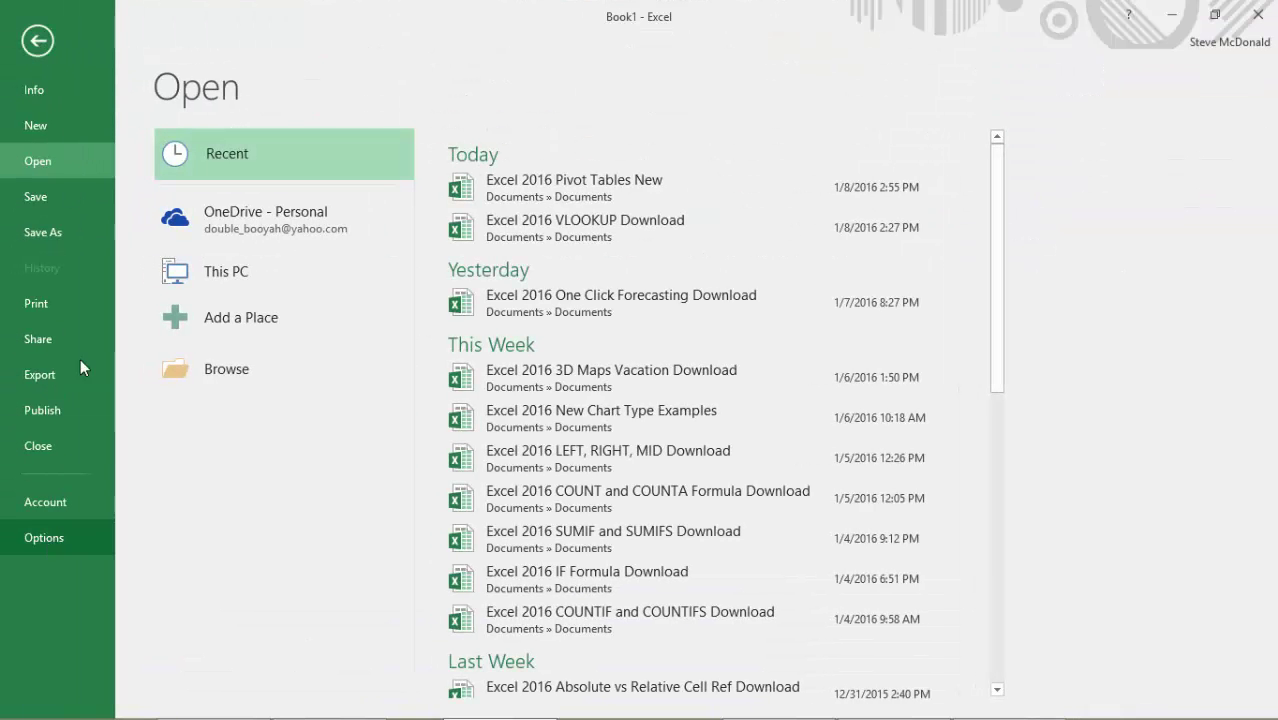
left_click(38, 43)
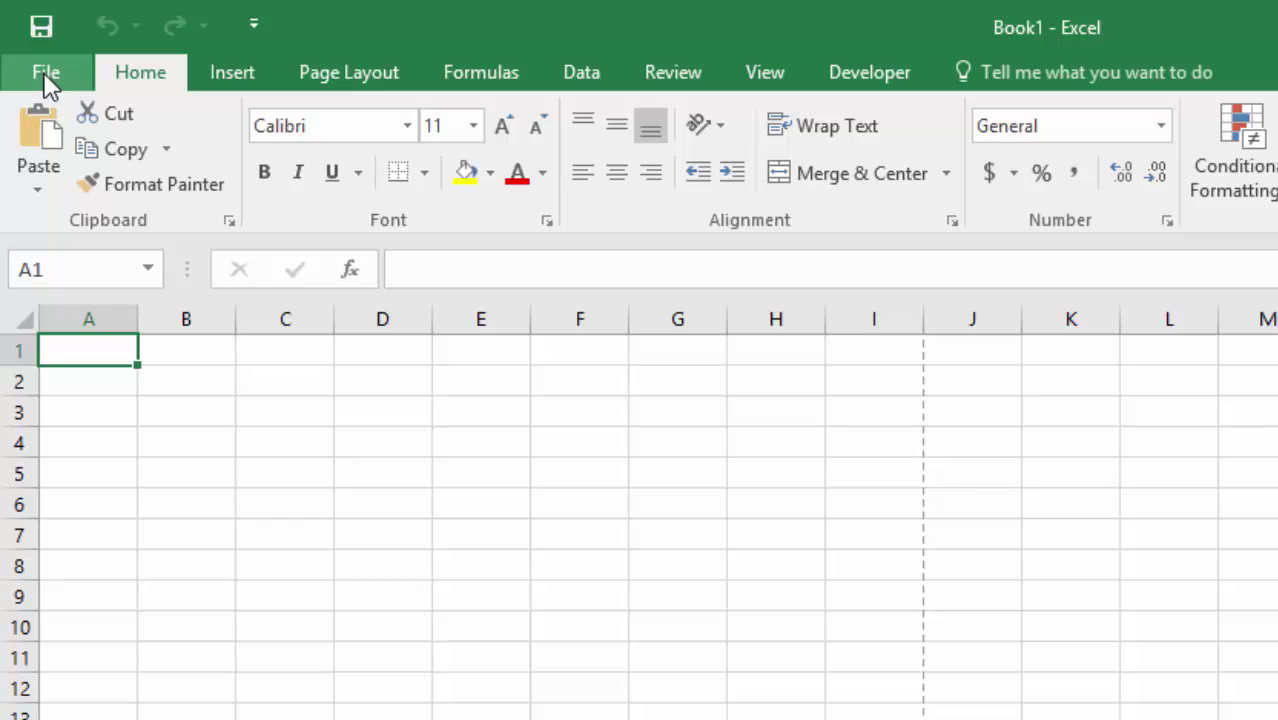
left_click(45, 80)
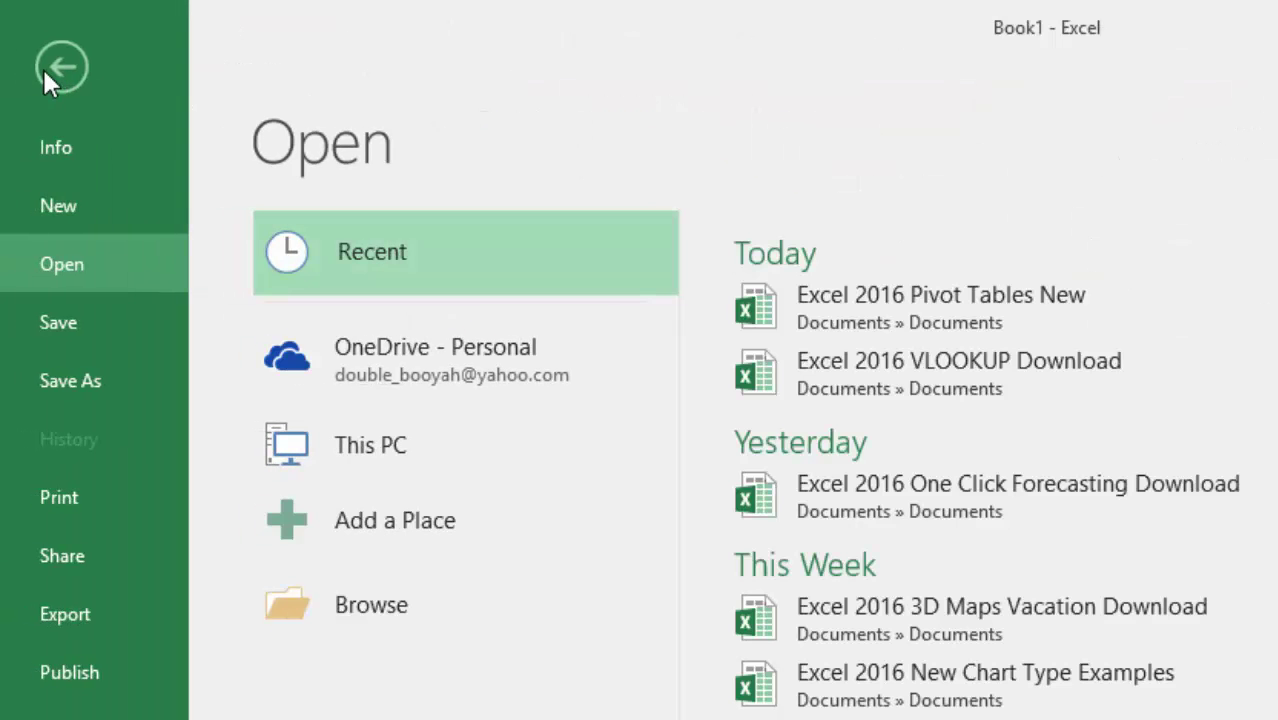
left_click(55, 74)
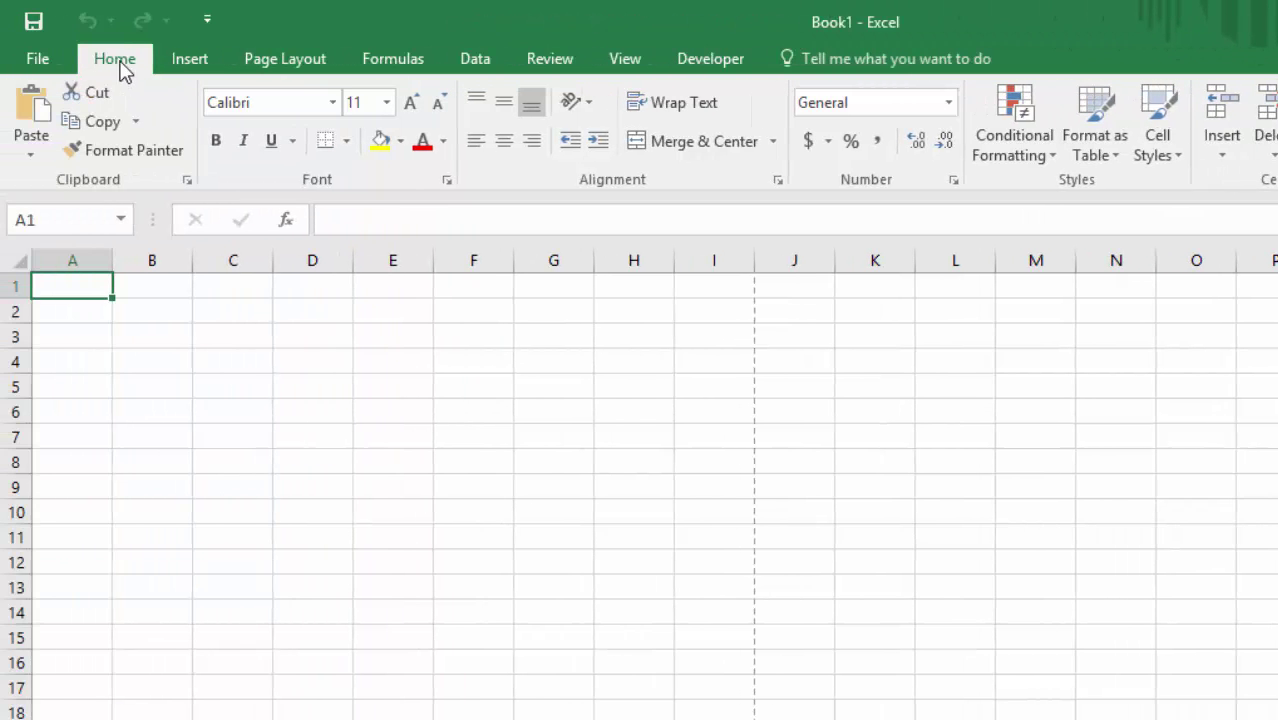
Look over the Insert tab's commands, then switch to the Page Layout tab.
left_click(152, 62)
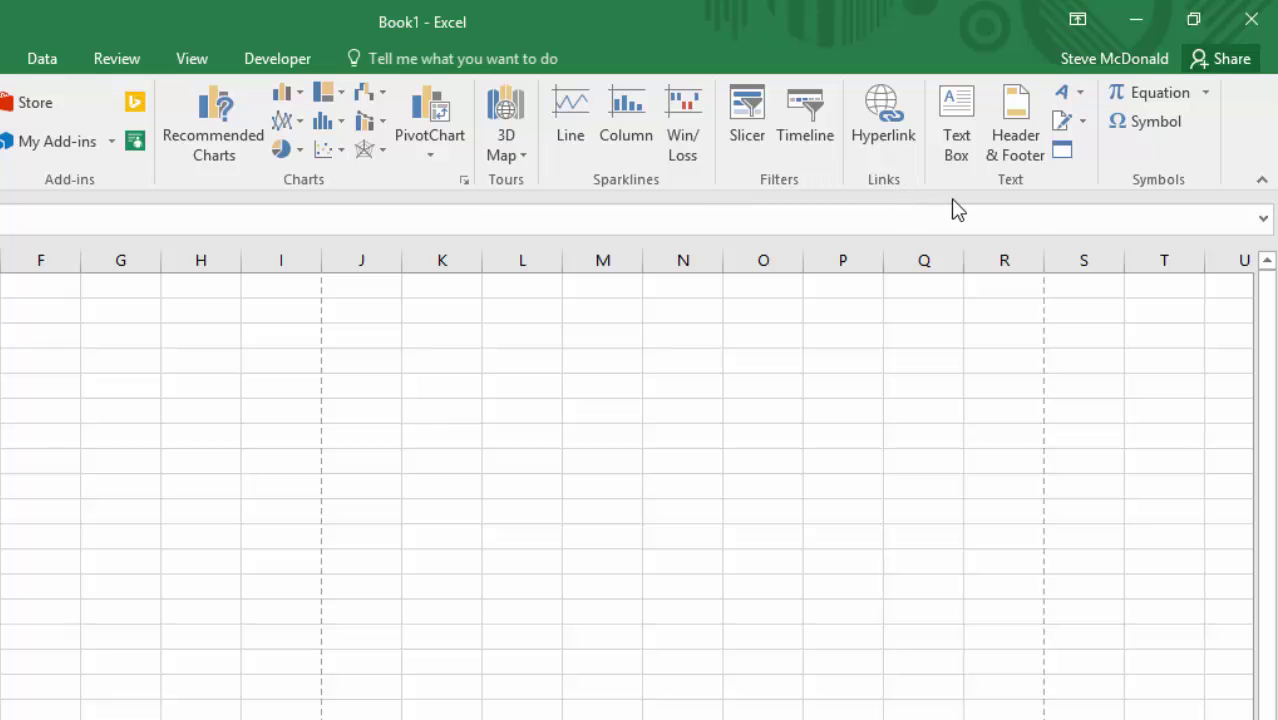
left_click(282, 62)
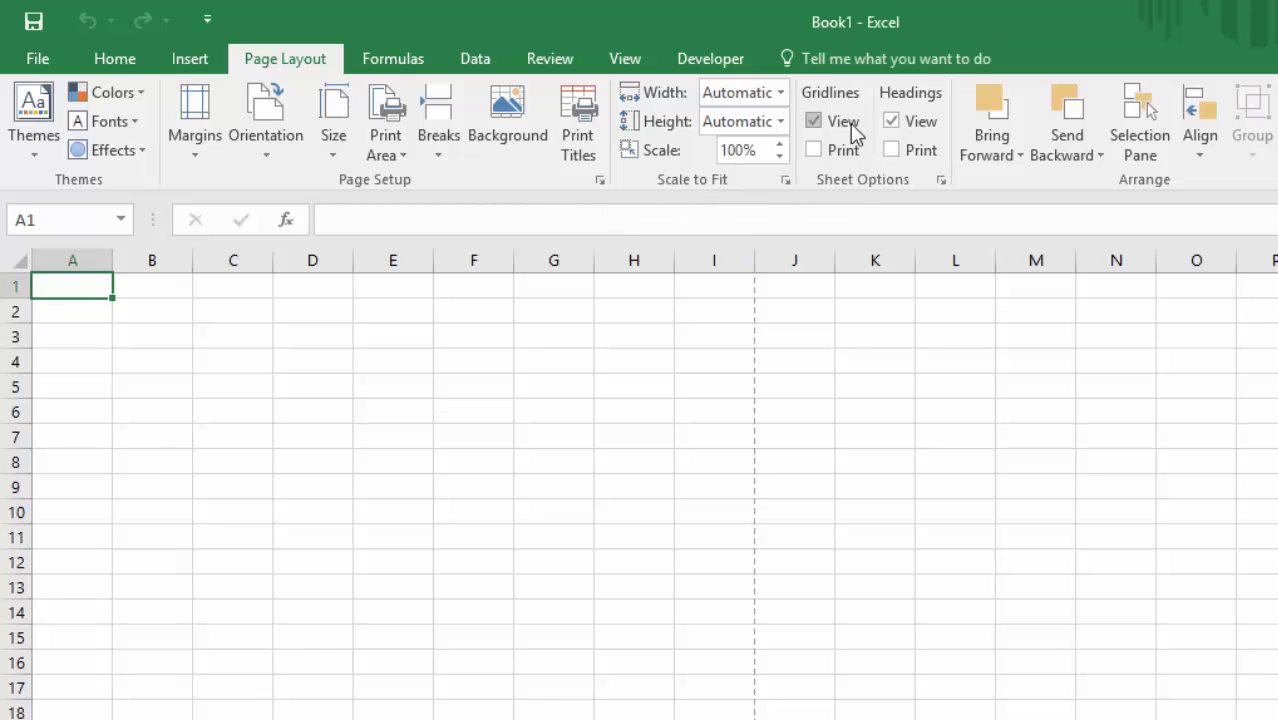
Toggle sheet headings and gridlines off and back on, then view the Formulas and Data tabs.
left_click(891, 121)
left_click(891, 121)
left_click(814, 122)
left_click(814, 122)
left_click(397, 65)
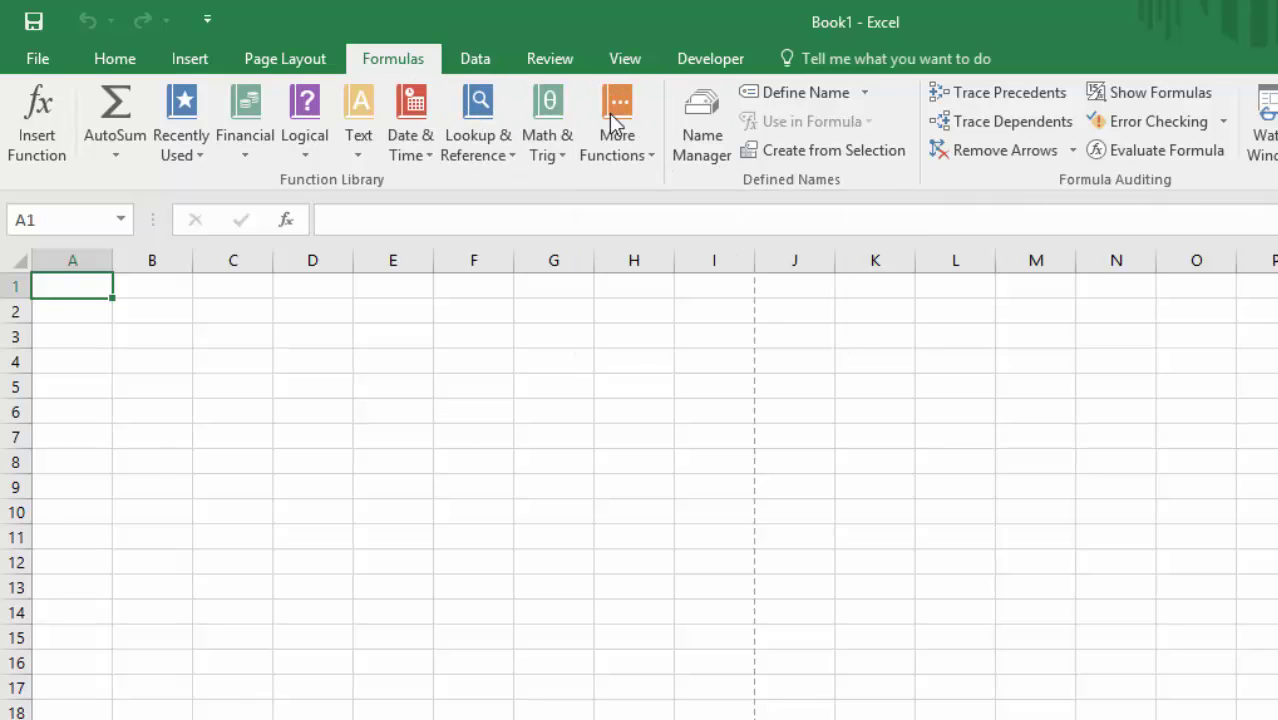
left_click(476, 60)
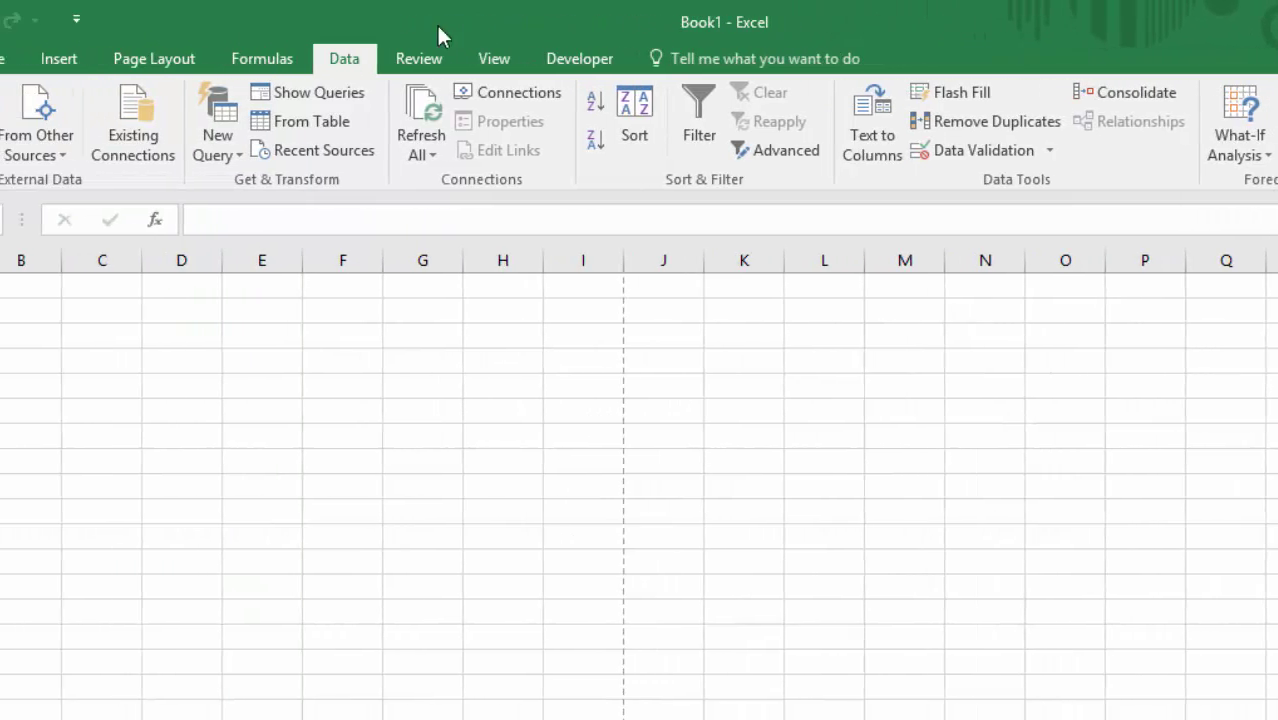
View the Review and View tabs, toggle gridlines and headings off and on, then show Developer.
left_click(550, 60)
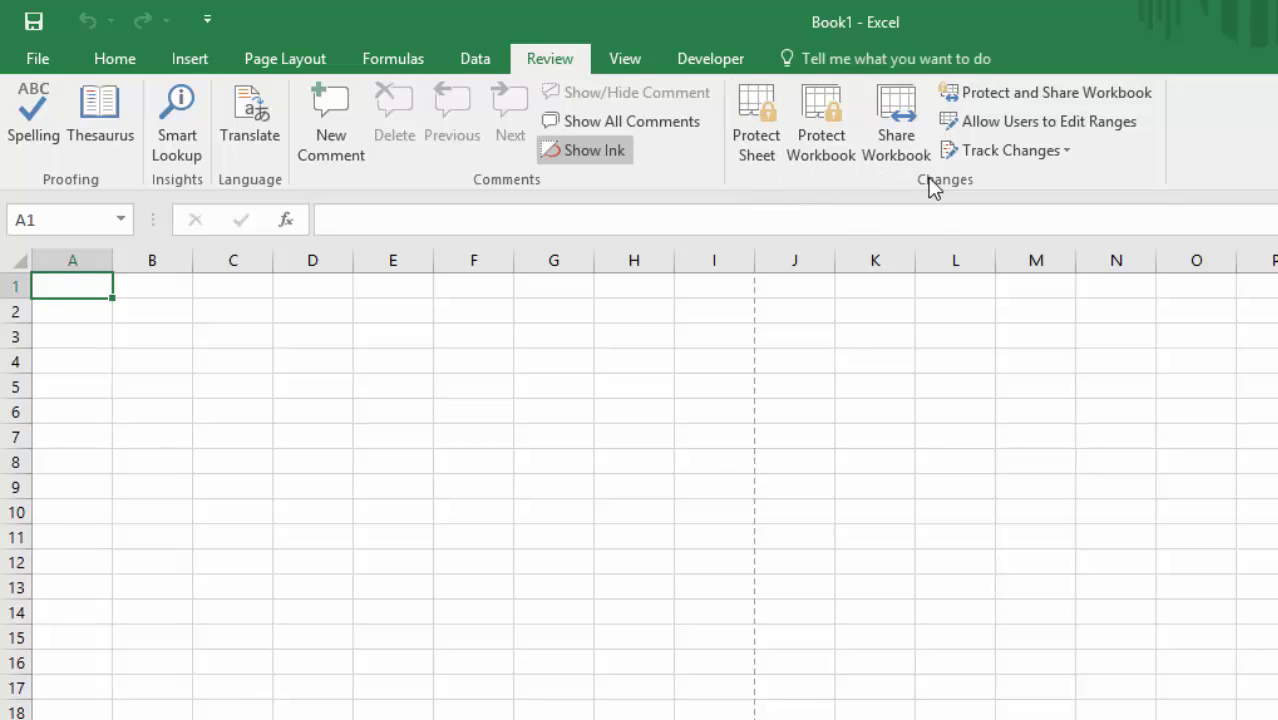
left_click(626, 62)
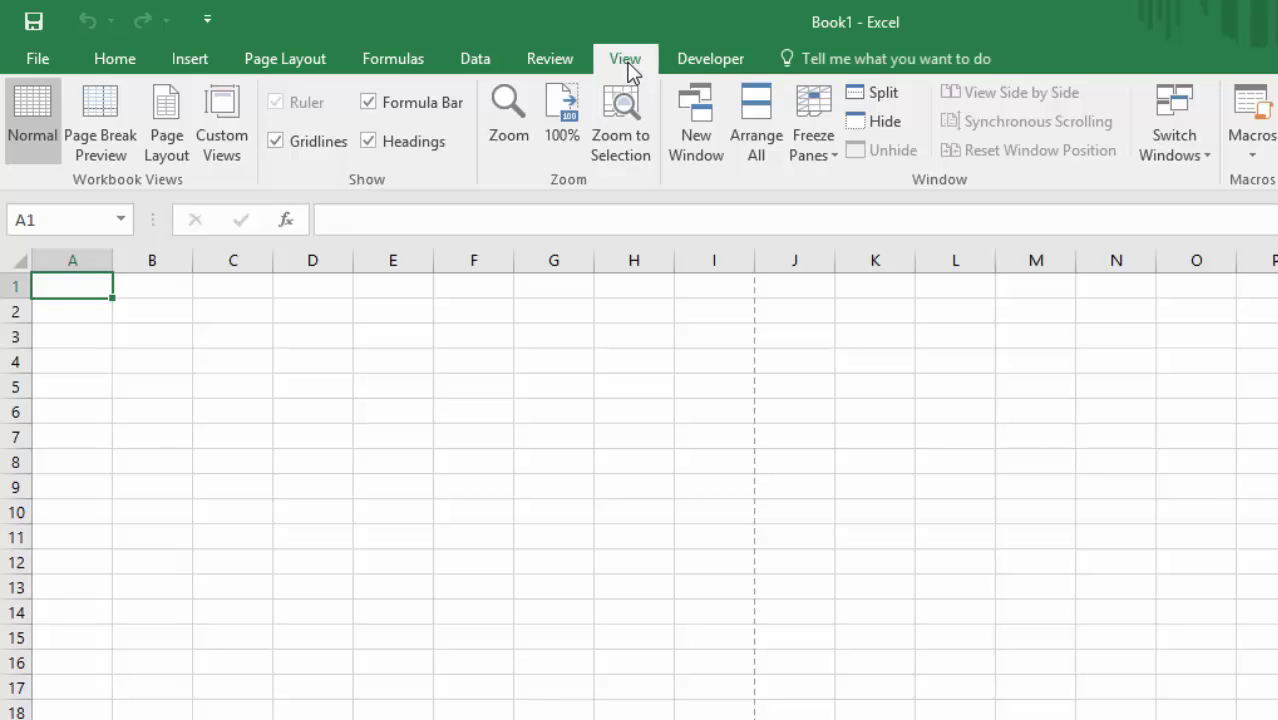
left_click(276, 141)
left_click(276, 141)
left_click(370, 141)
left_click(370, 141)
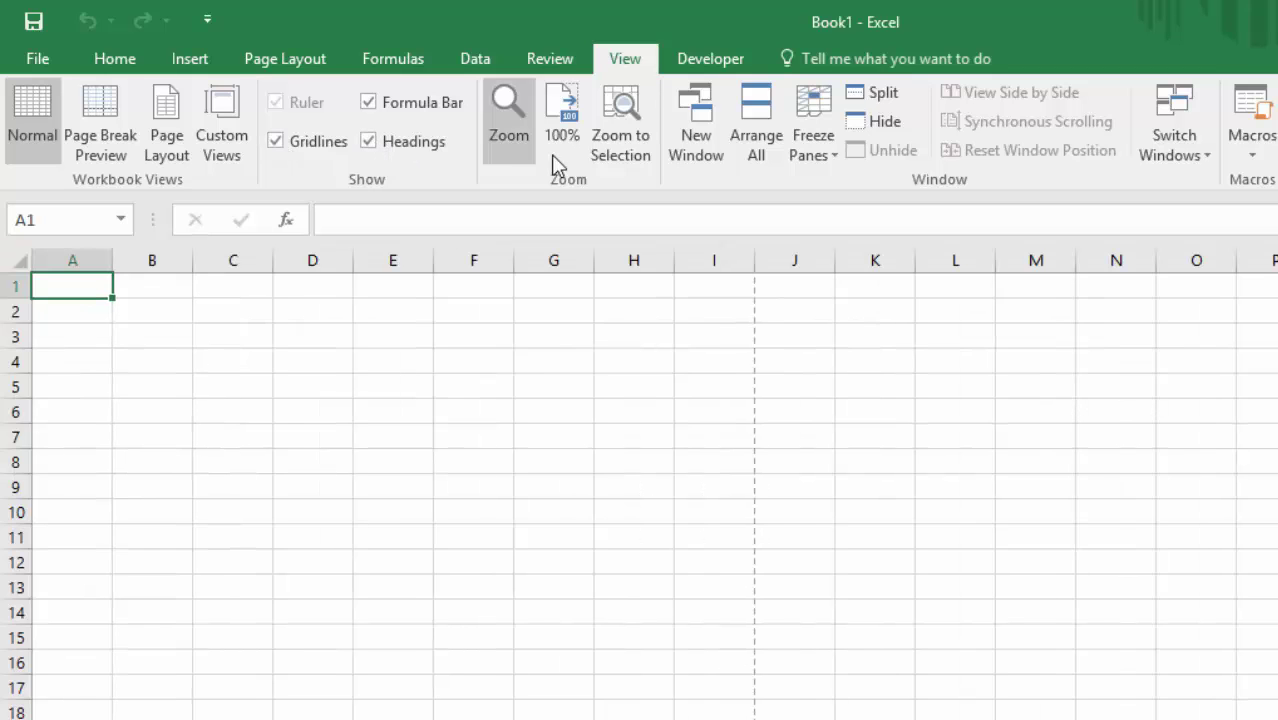
left_click(711, 58)
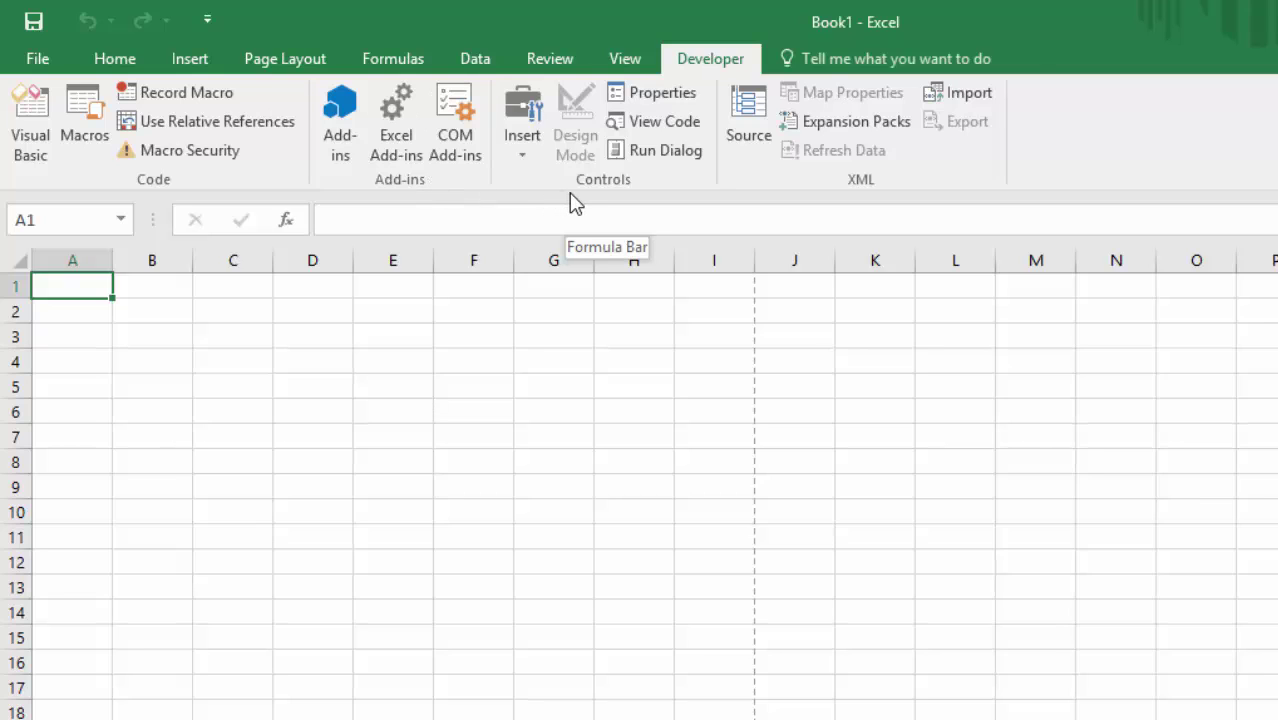
left_click(857, 58)
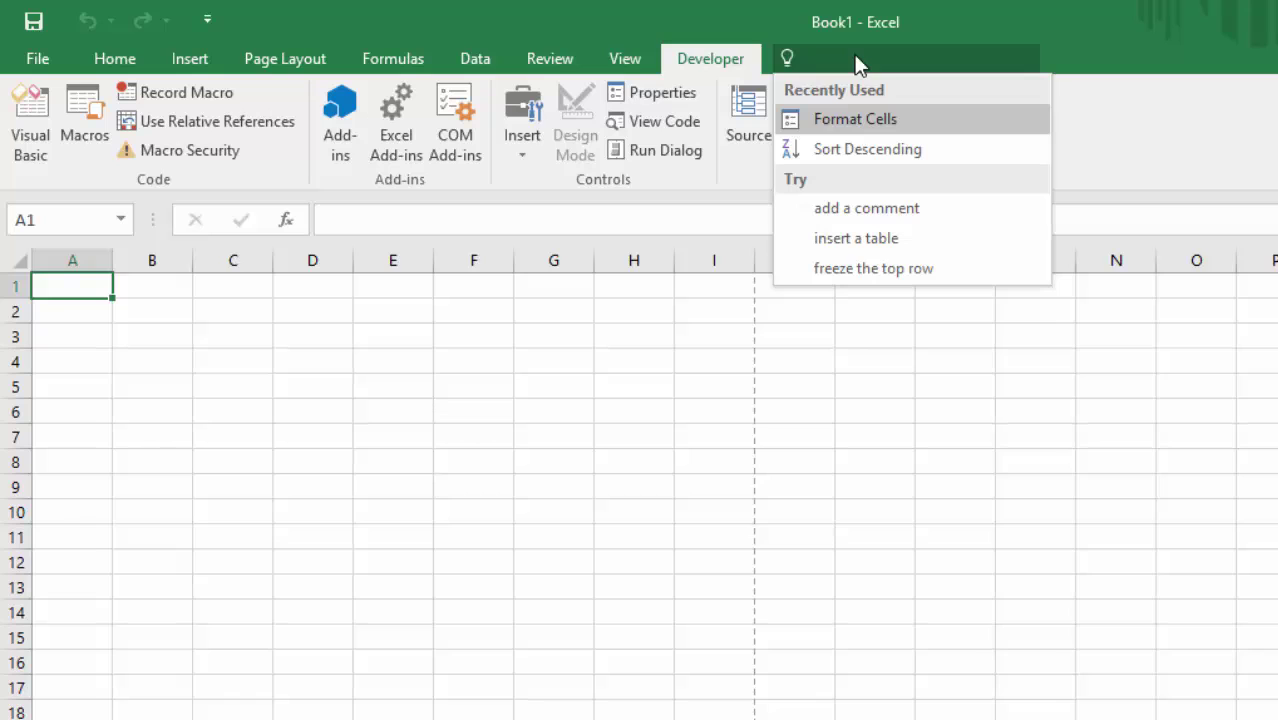
left_click(1090, 58)
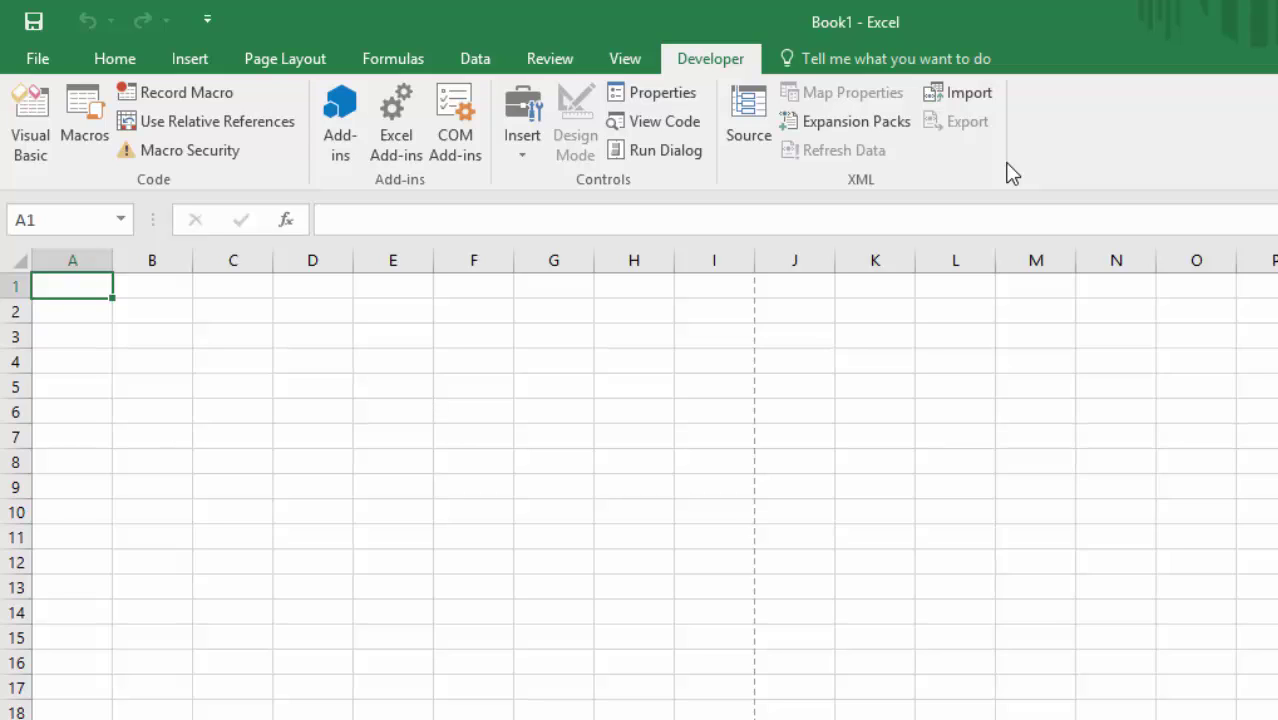
From the Home tab, collapse the ribbon to tab names, then expand and shrink the formula bar.
left_click(110, 62)
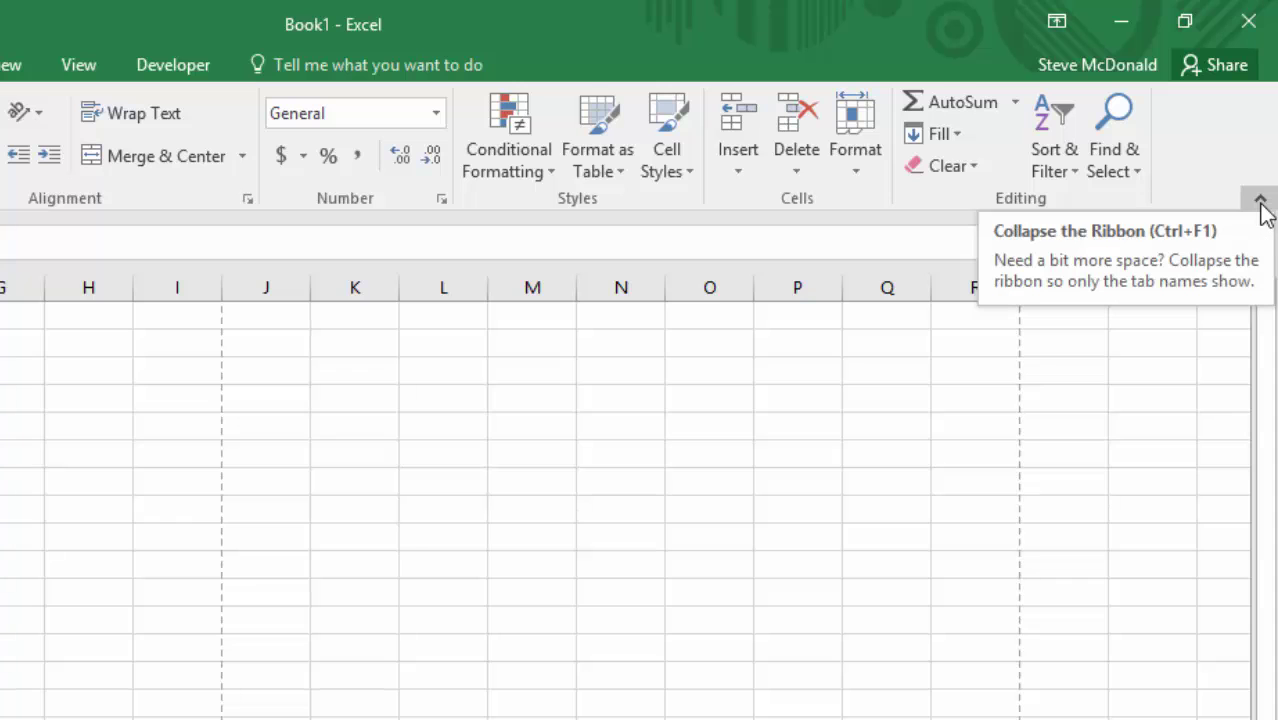
left_click(1260, 201)
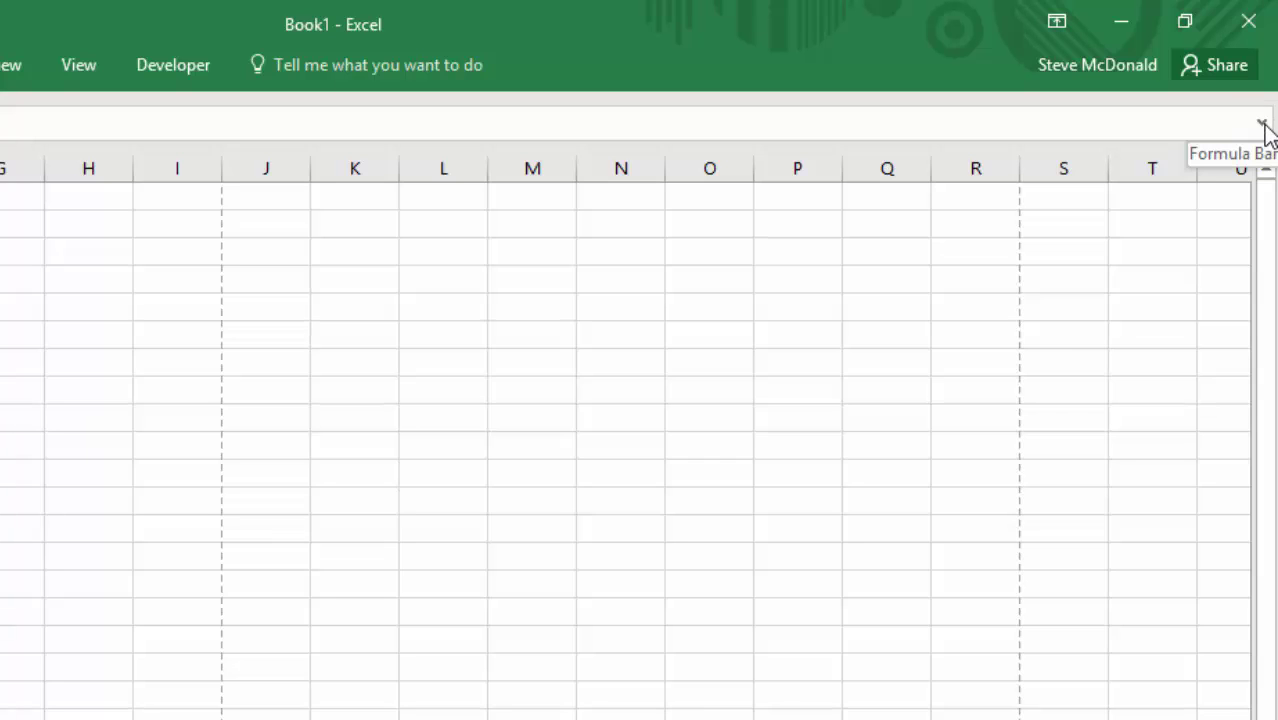
left_click(1263, 127)
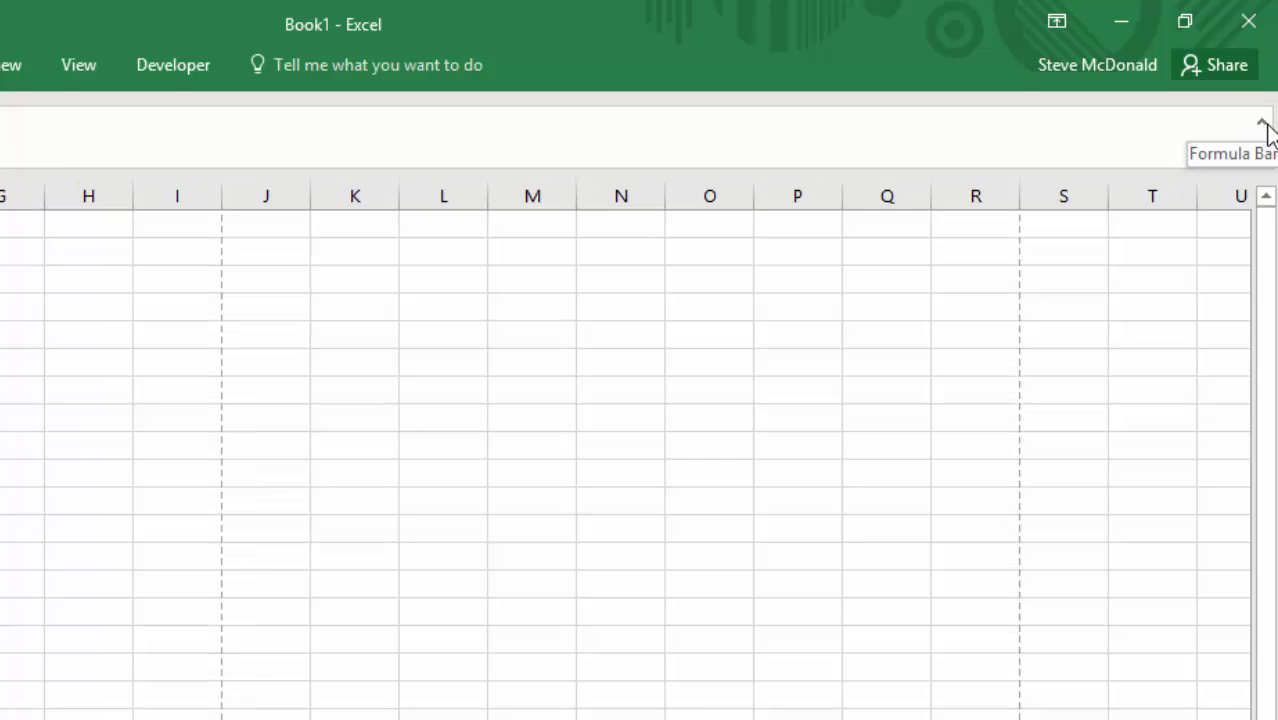
left_click(1263, 127)
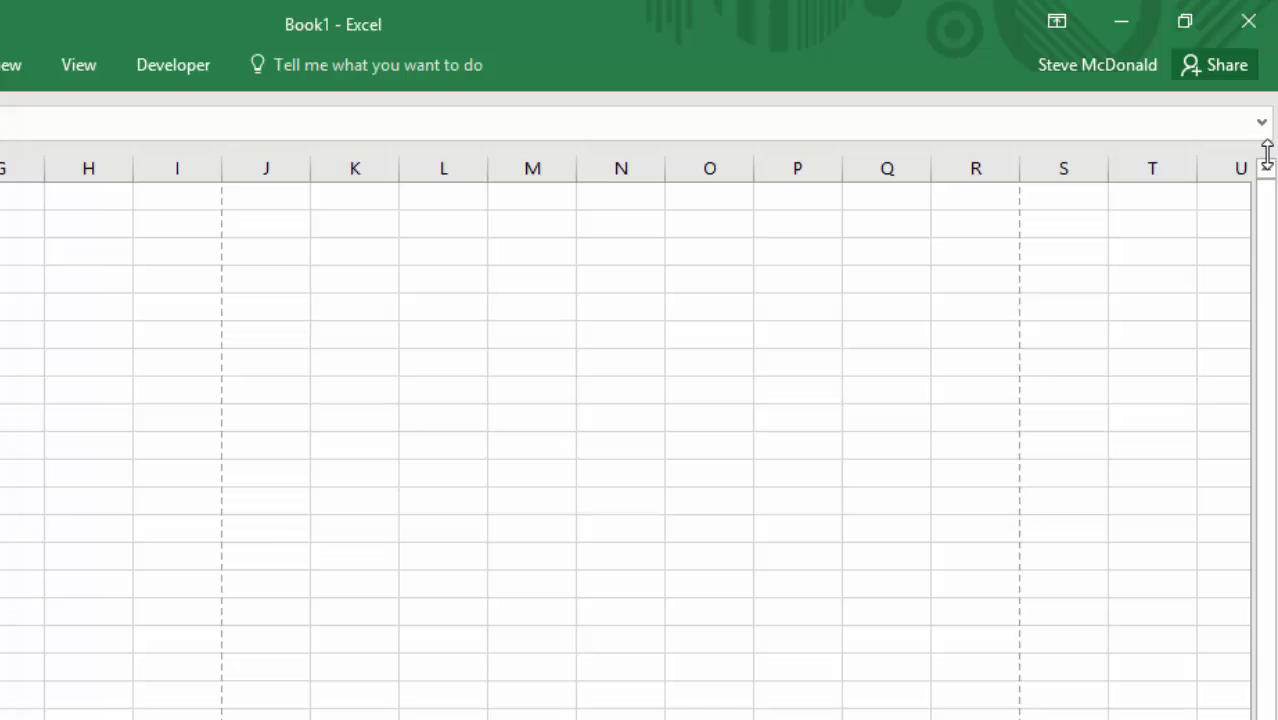
Set the ribbon to Show Tabs and Commands, try Auto-hide Ribbon, then restore Show Tabs and Commands.
left_click(1057, 24)
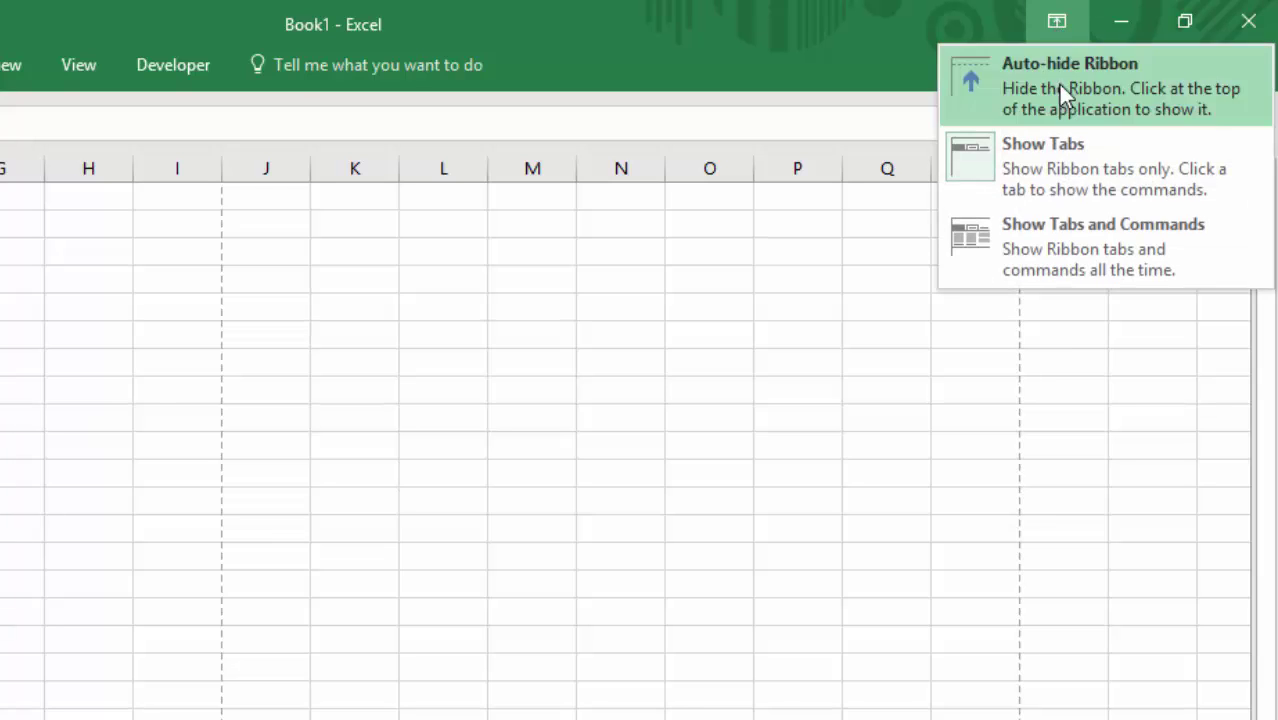
left_click(1071, 249)
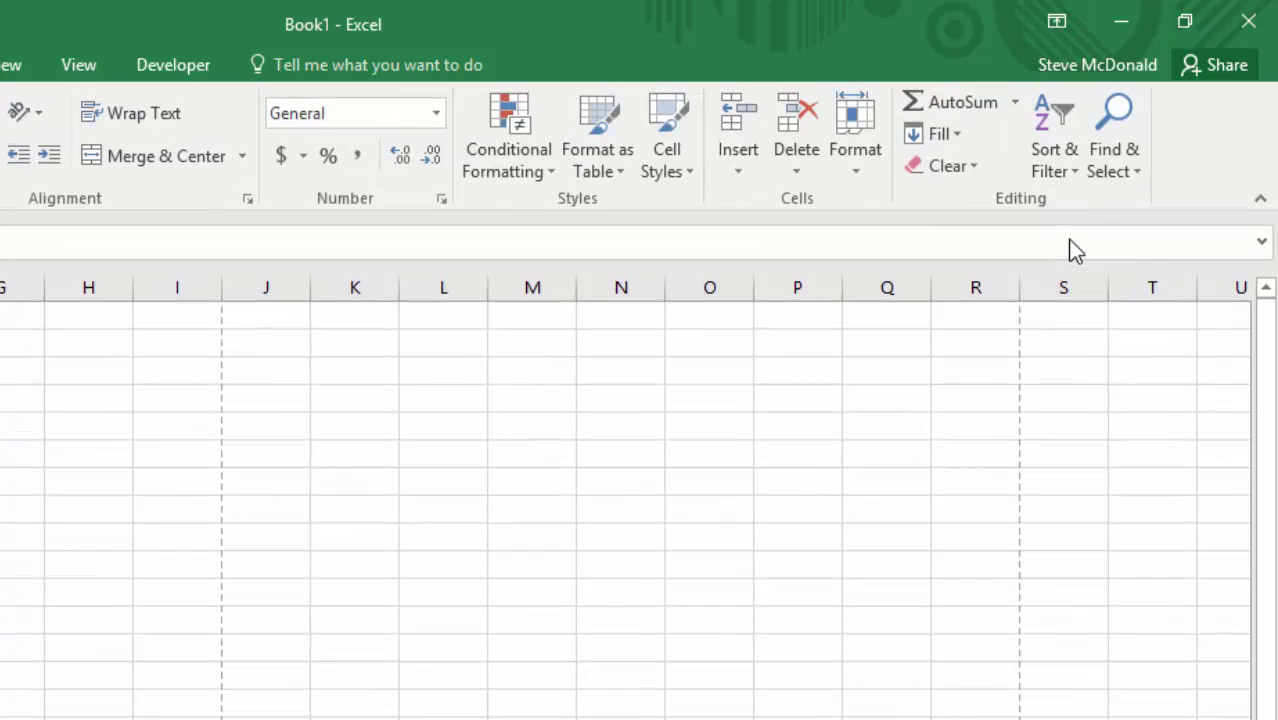
left_click(1057, 21)
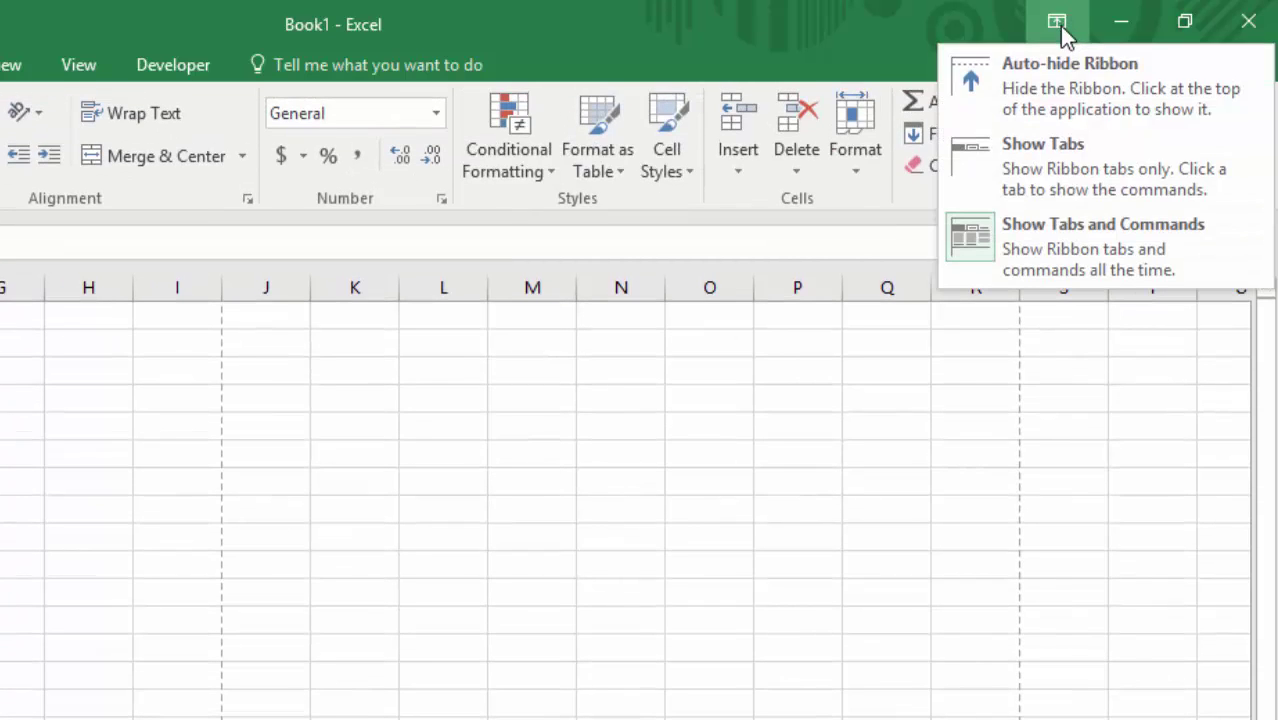
left_click(1061, 90)
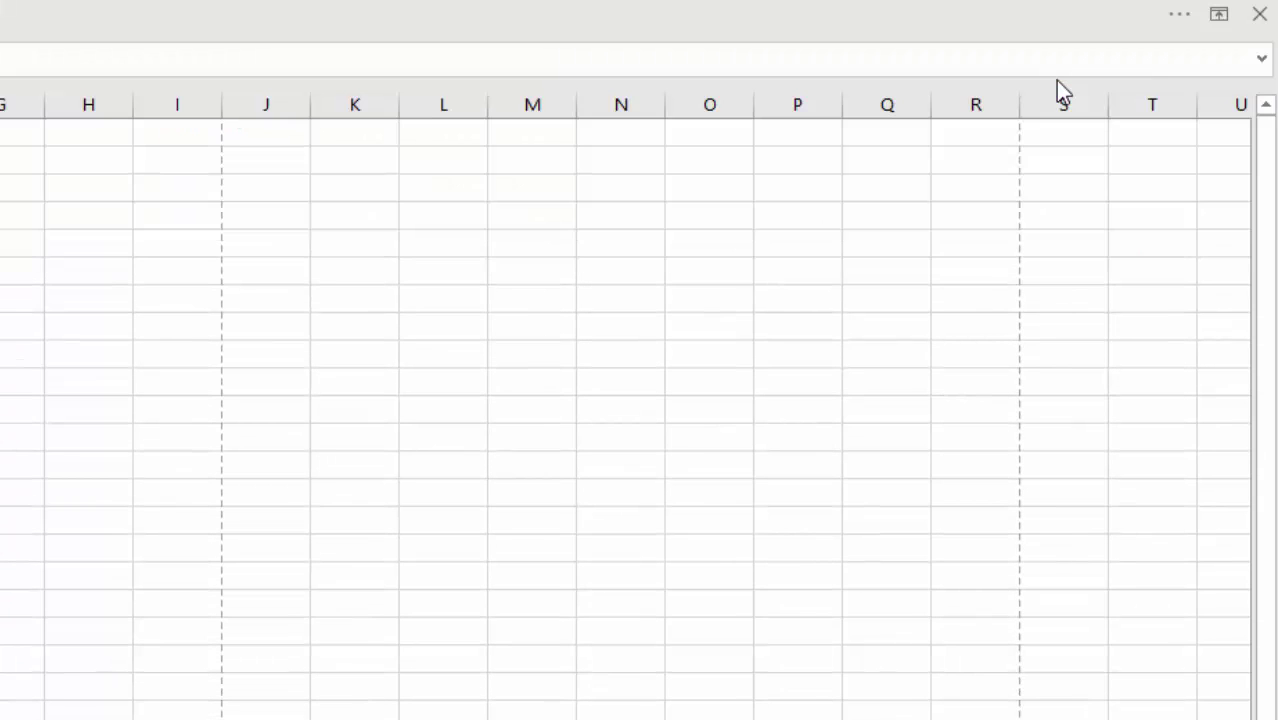
left_click(1220, 16)
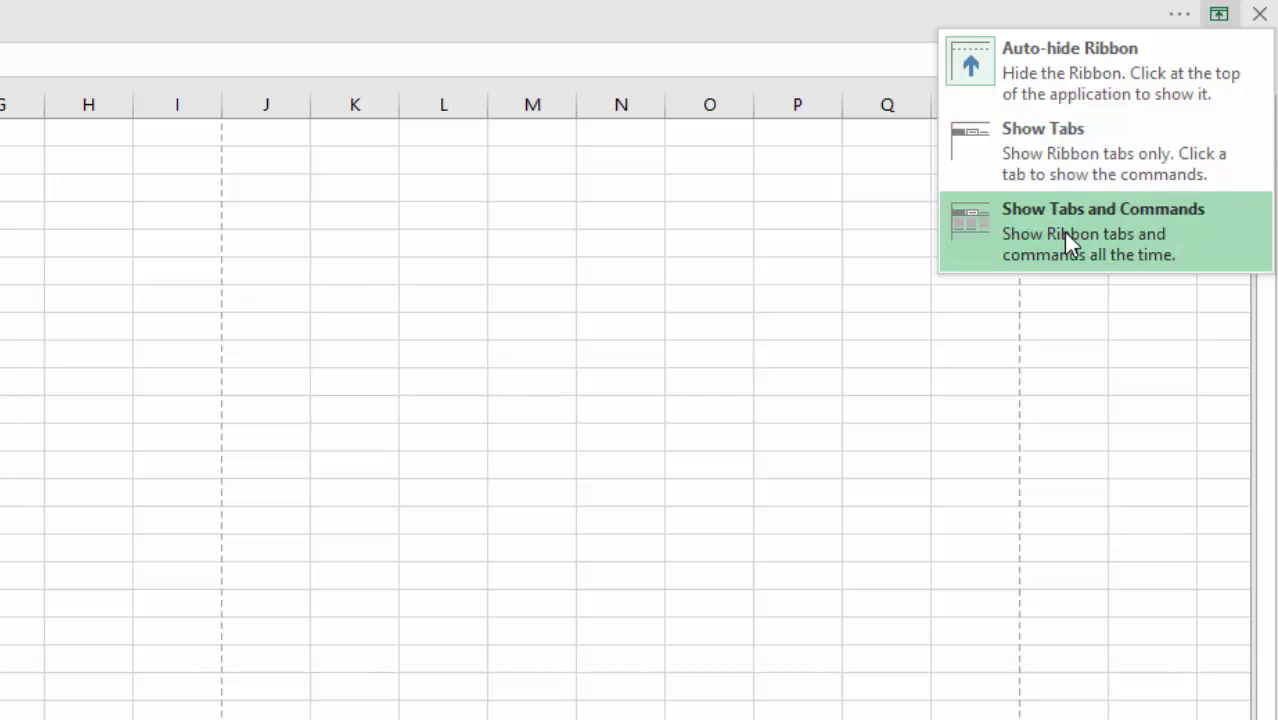
left_click(1064, 234)
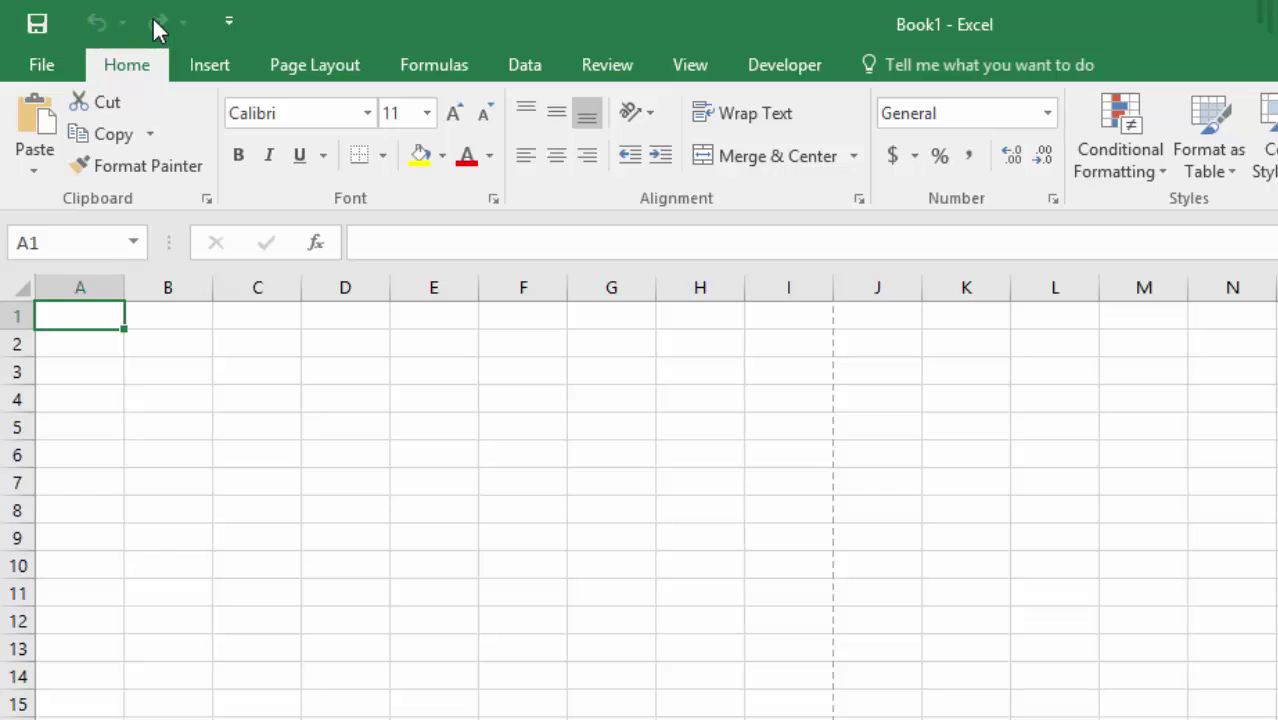
left_click(228, 22)
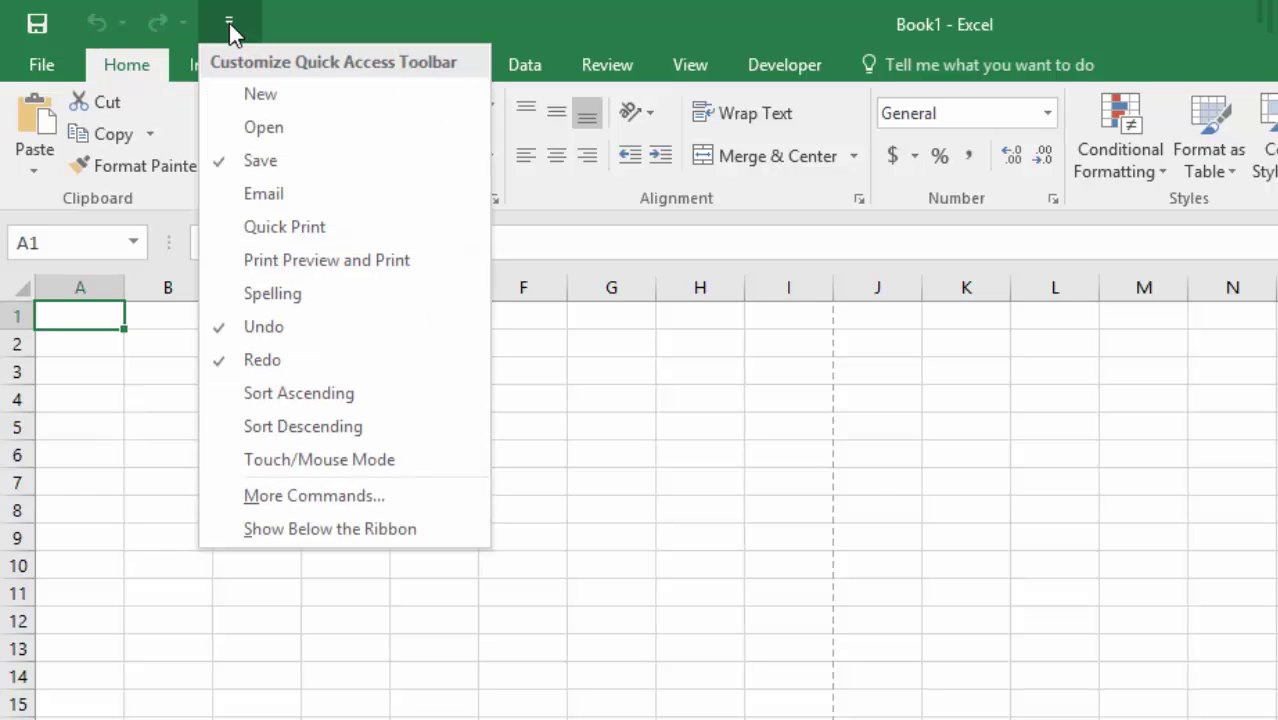
left_click(257, 100)
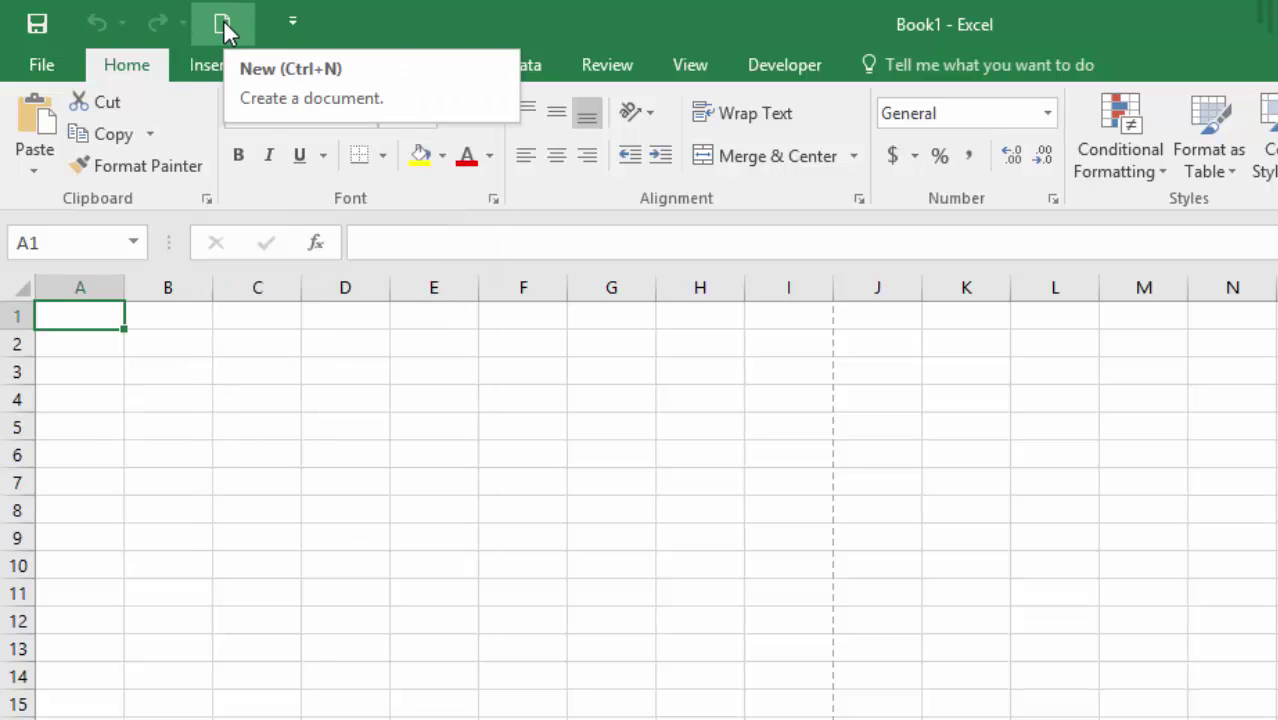
left_click(290, 21)
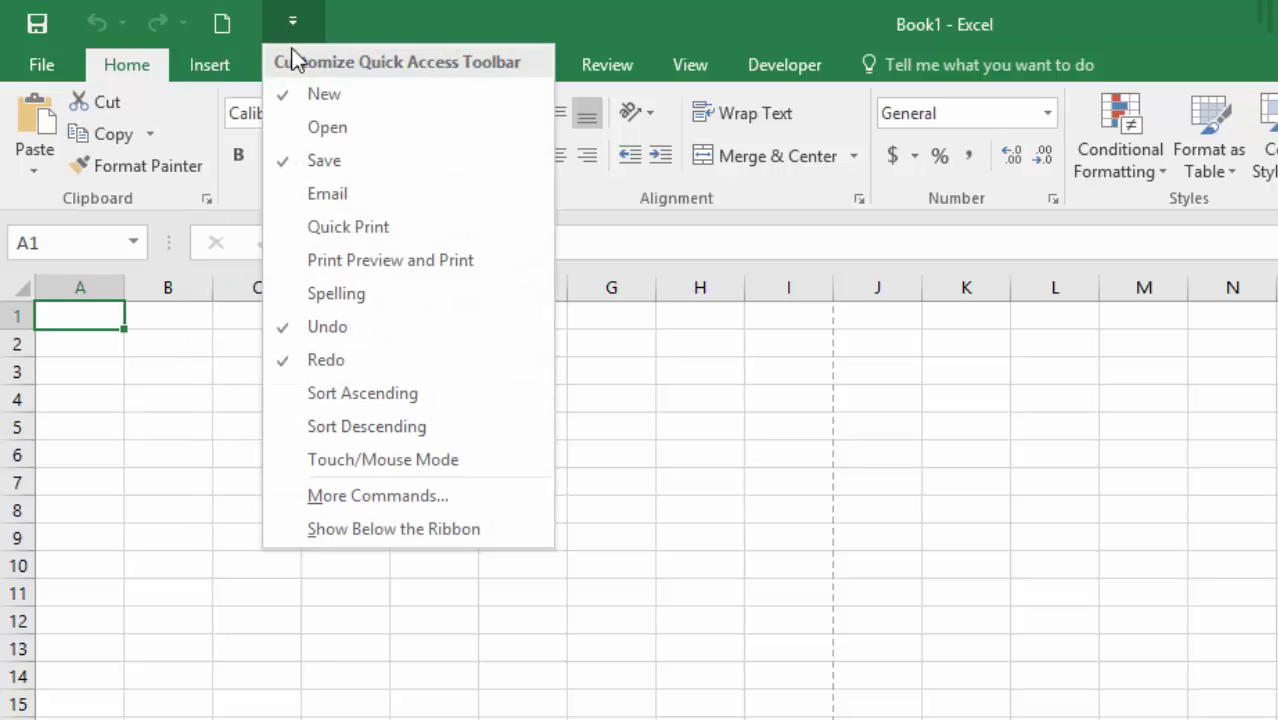
left_click(288, 93)
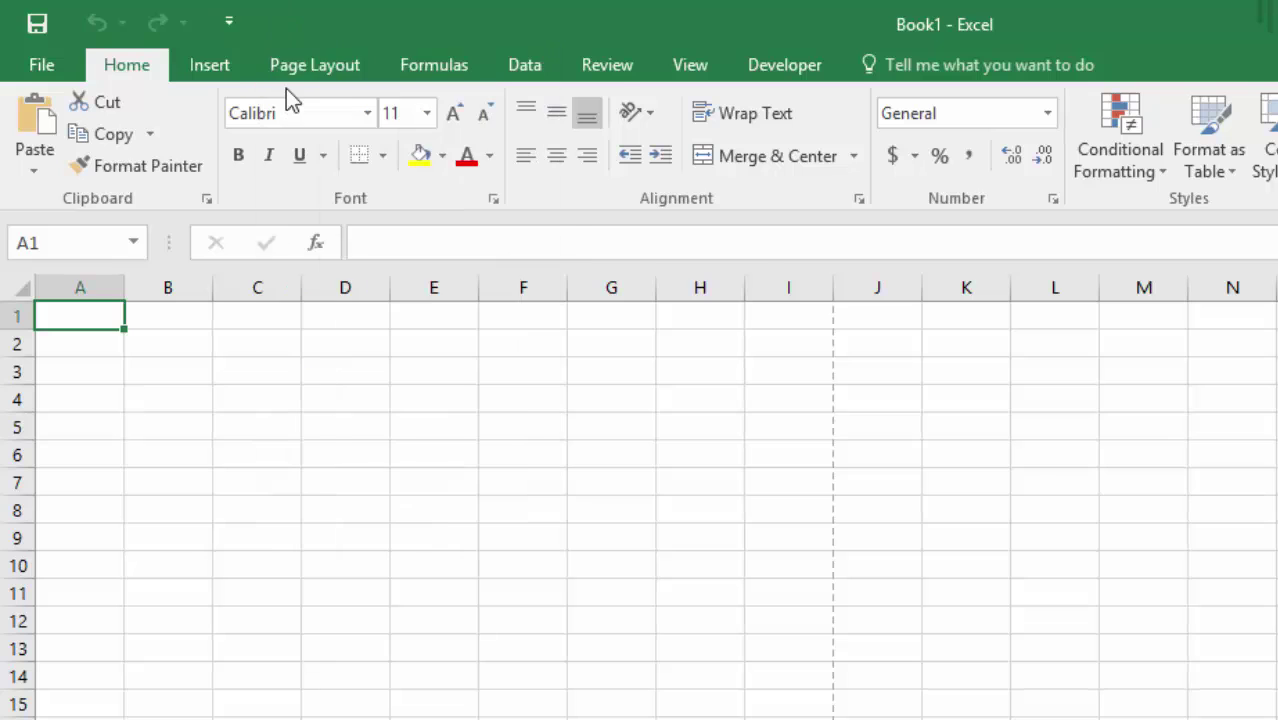
left_click(229, 21)
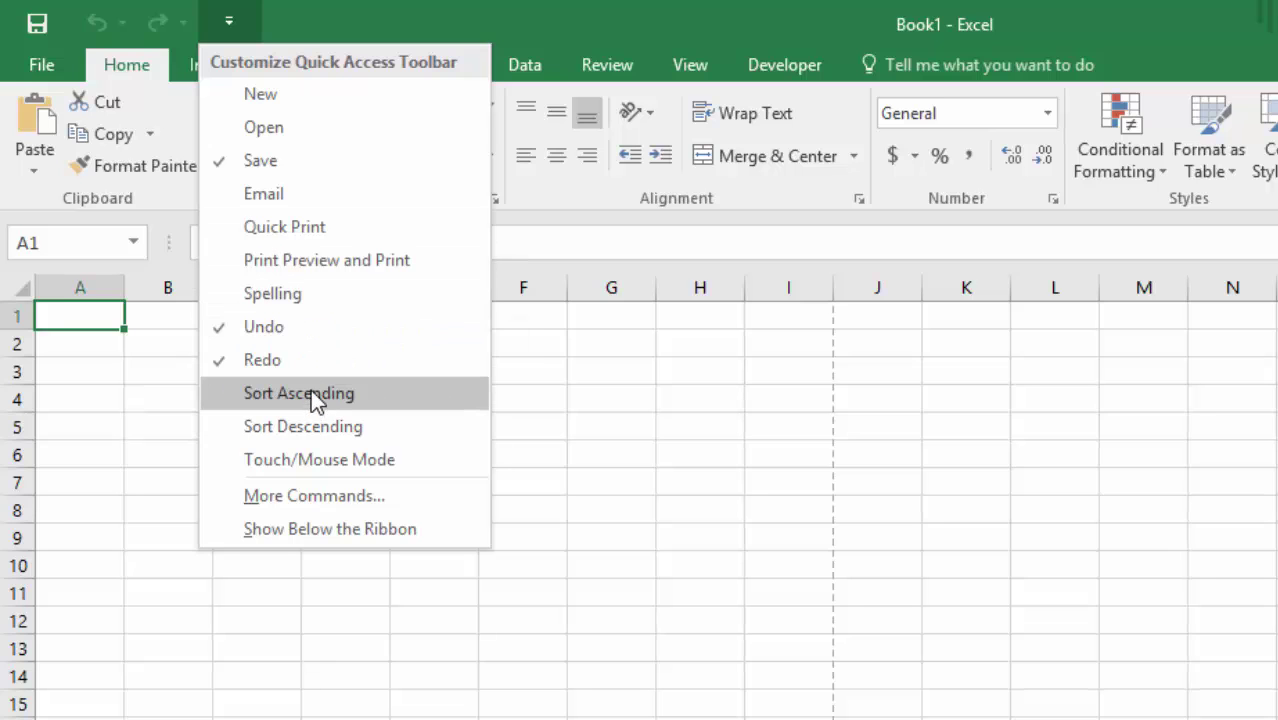
left_click(292, 19)
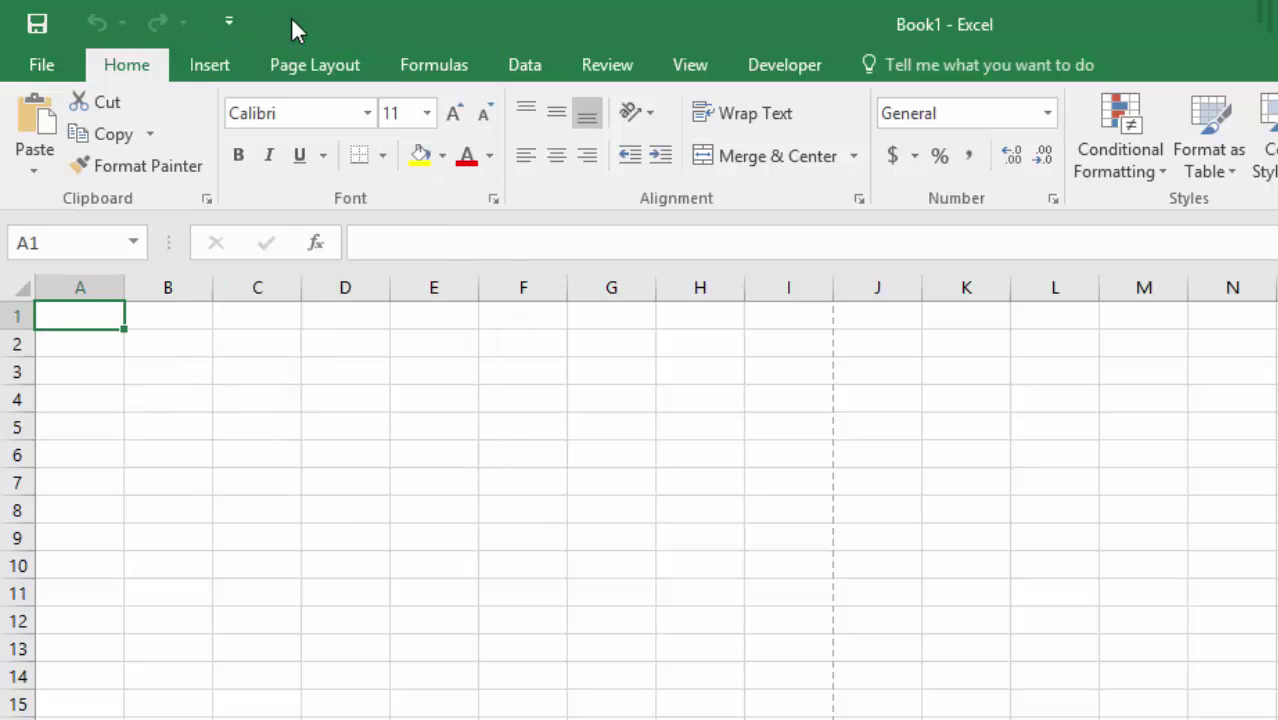